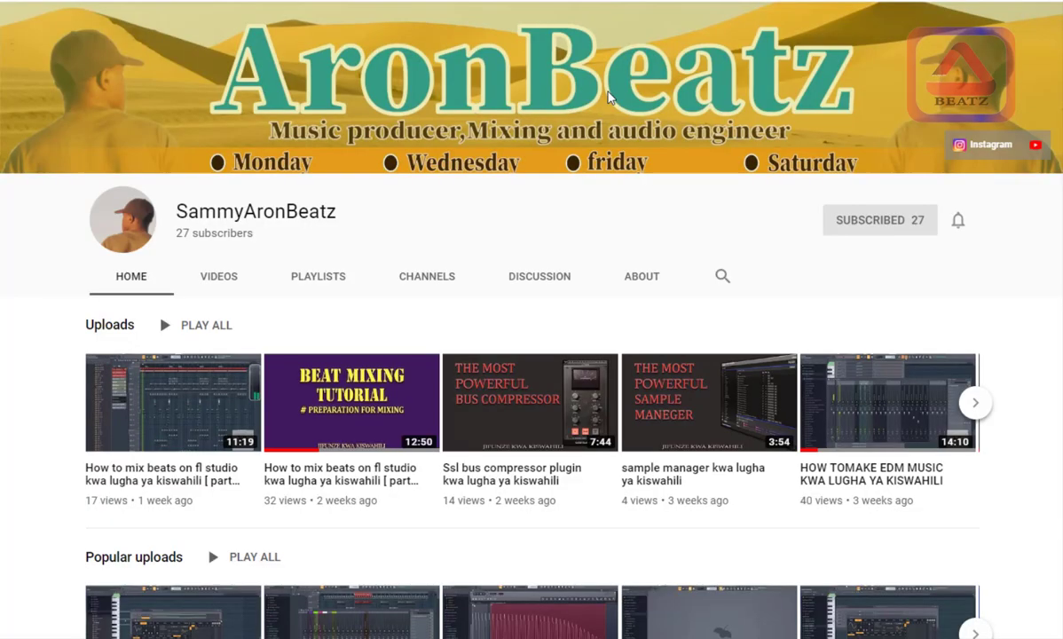
scroll(607, 96, "down", 1)
scroll(609, 98, "down", 1)
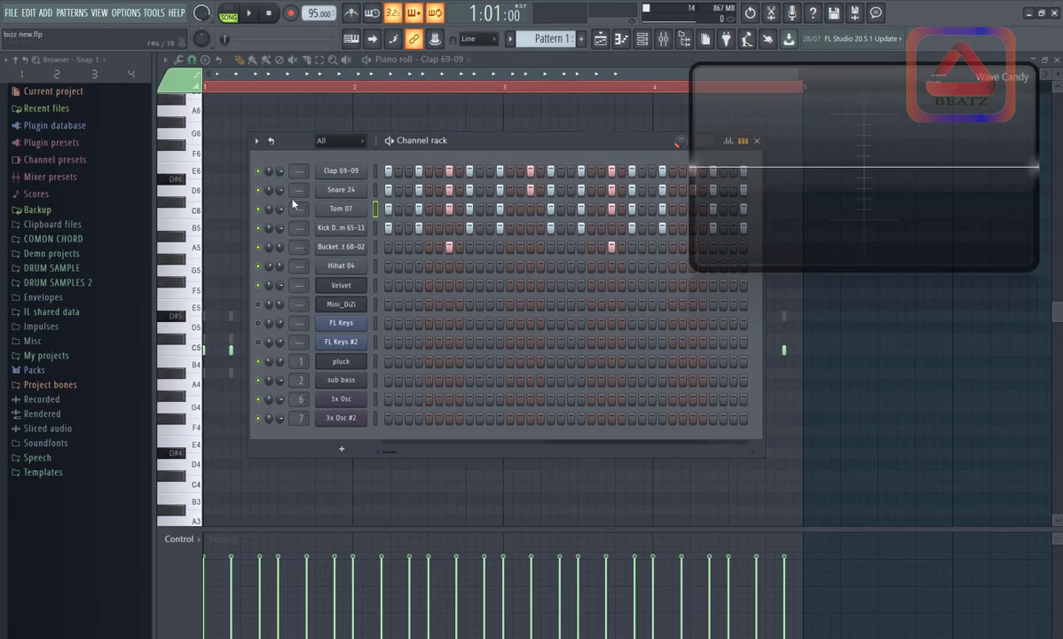
Play the song, open the playlist and compare the arrangement with Track 3 unmuted and muted.
left_click(252, 14)
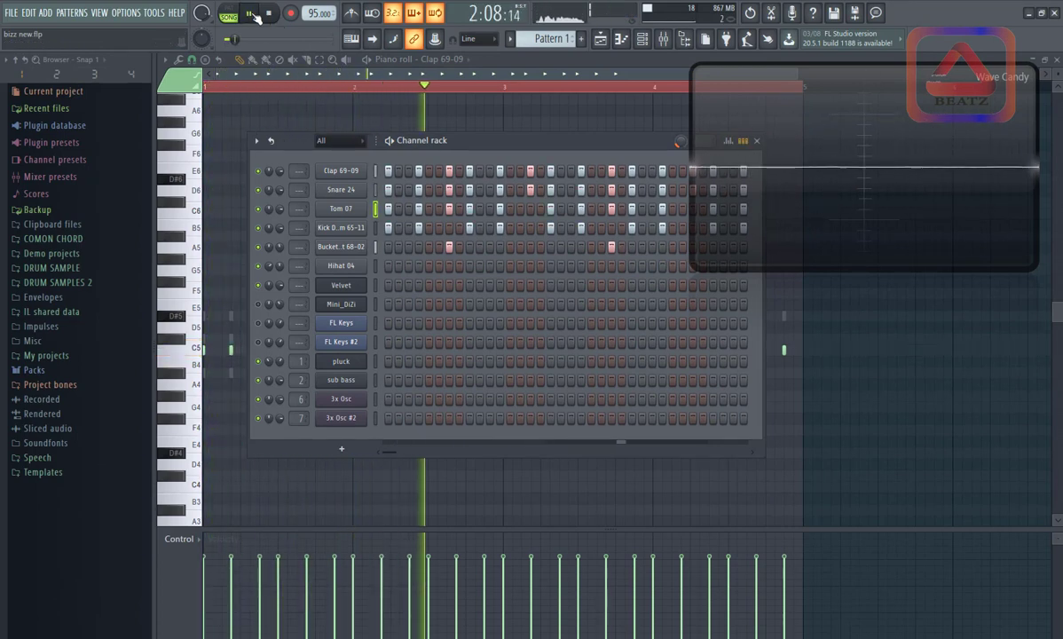
left_click(252, 14)
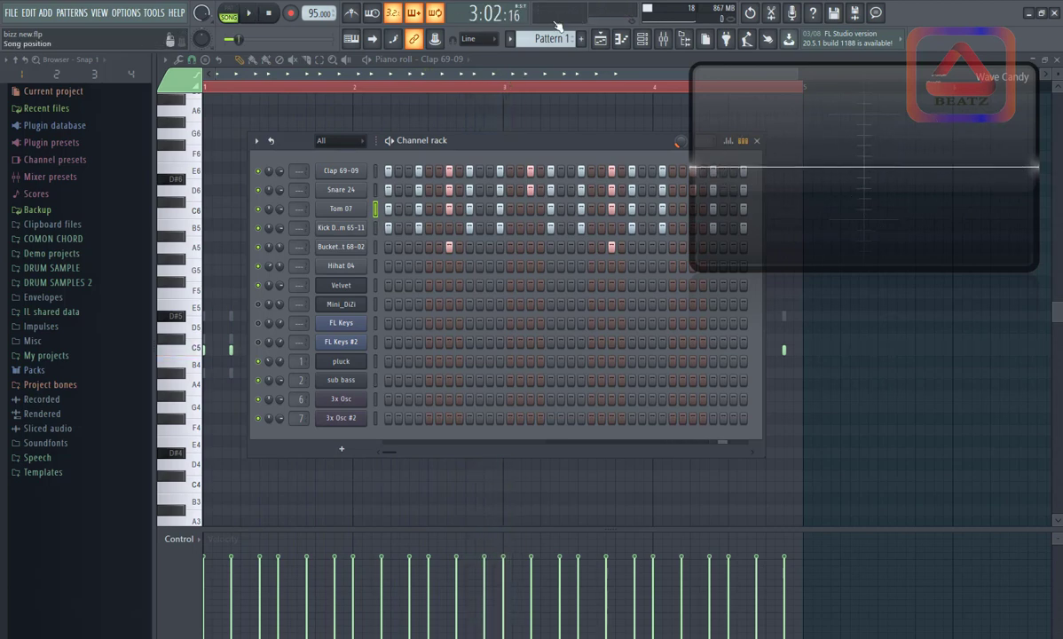
left_click(599, 39)
left_click(320, 192)
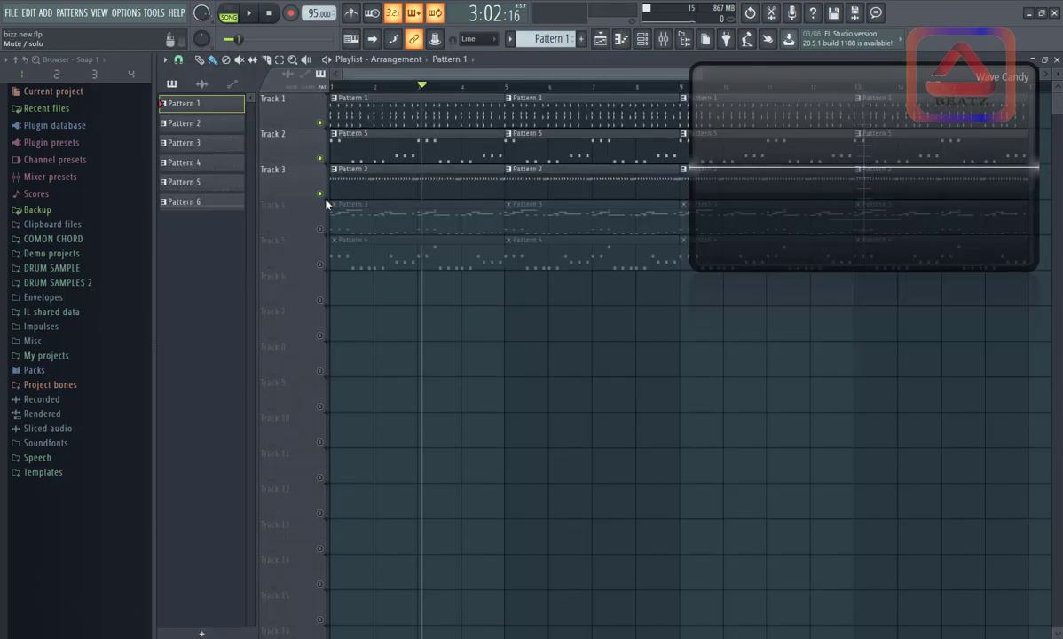
left_click(251, 14)
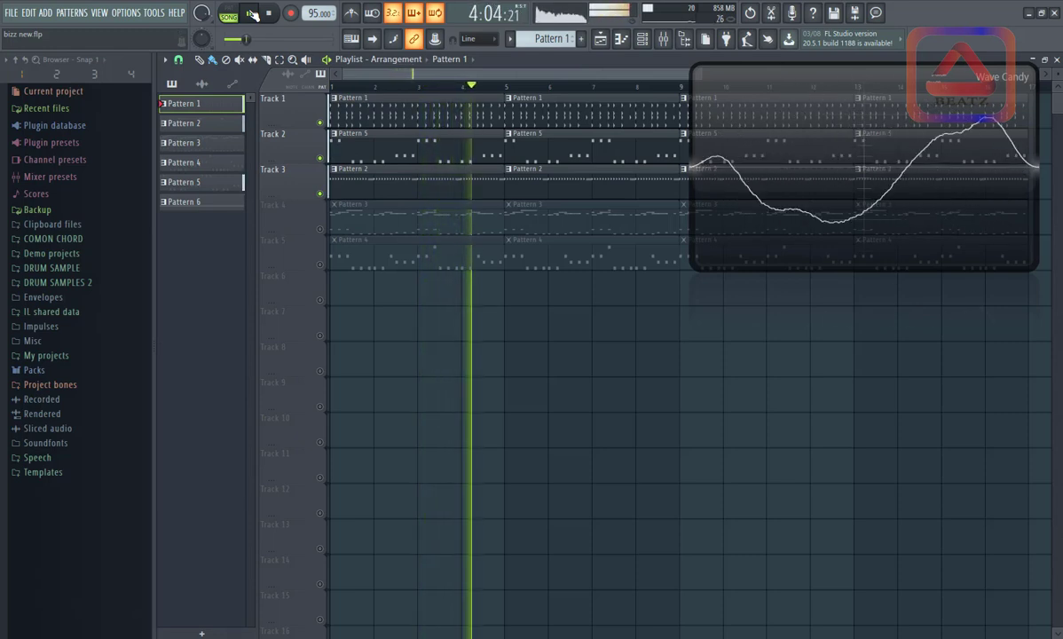
left_click(321, 192)
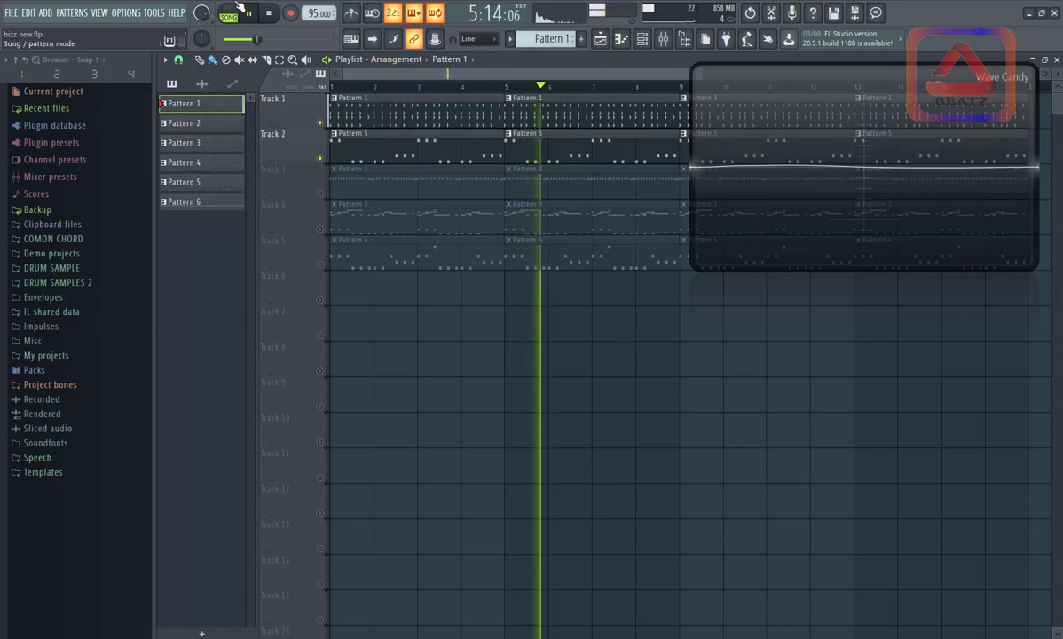
left_click(271, 13)
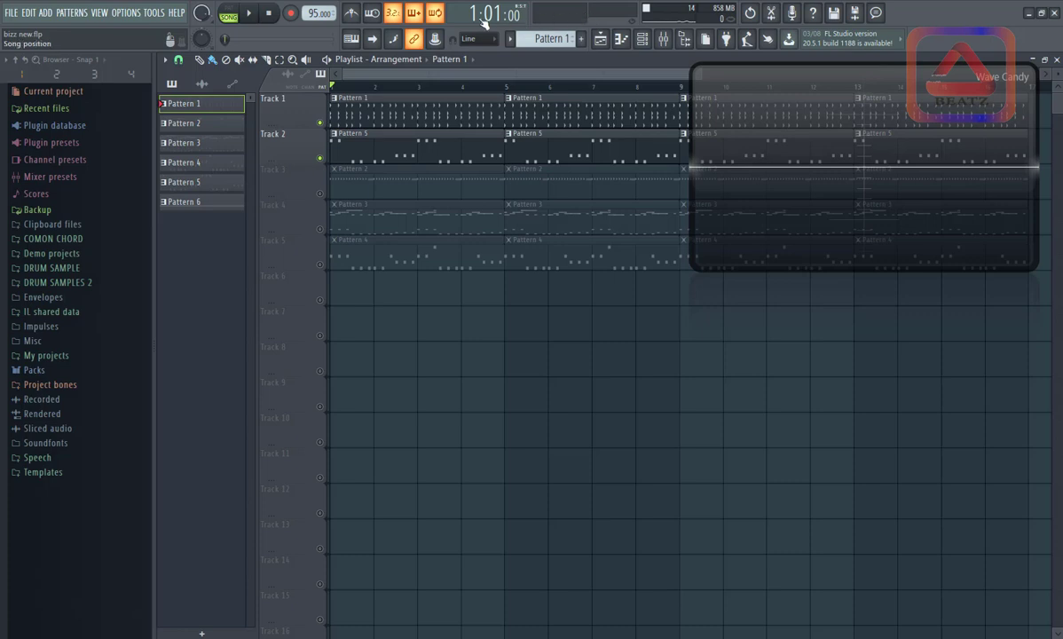
Play the arrangement from the start and bring Track 3 back in during playback.
left_click(254, 13)
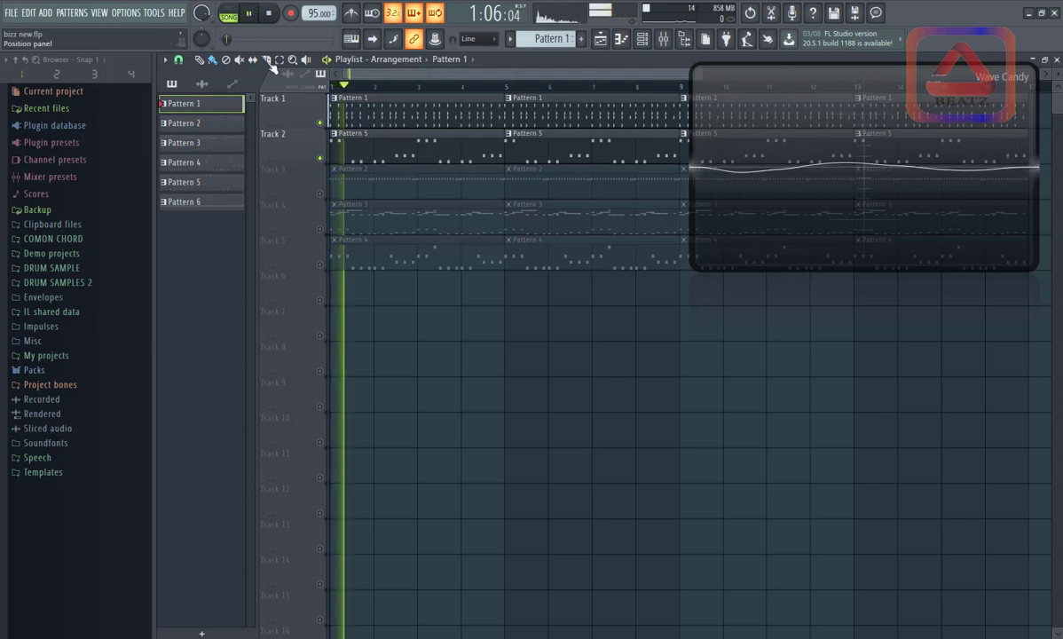
left_click(319, 193)
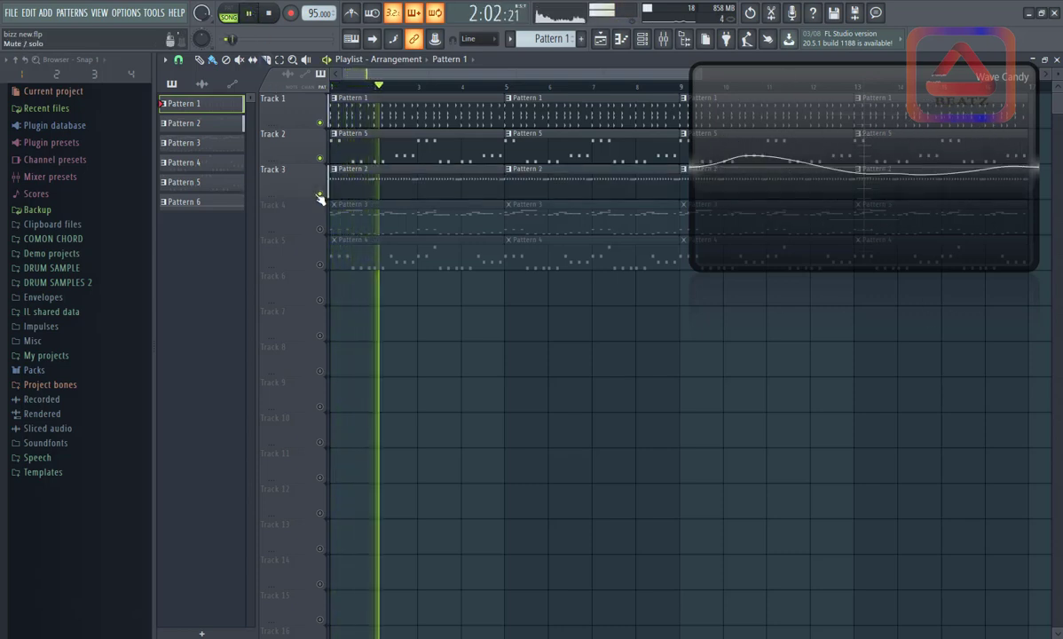
key("space")
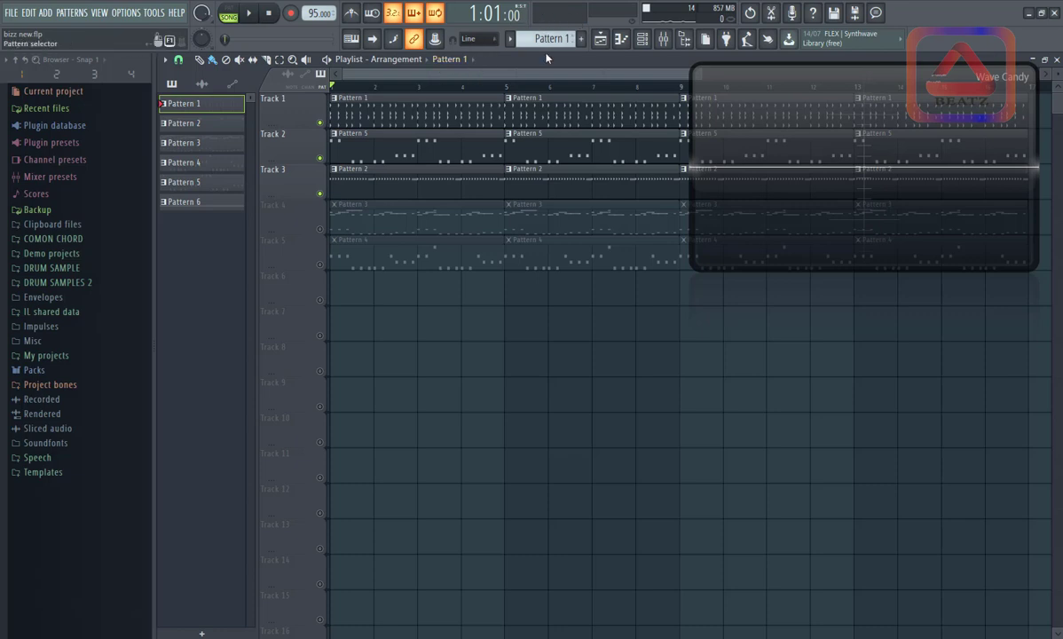
key("space")
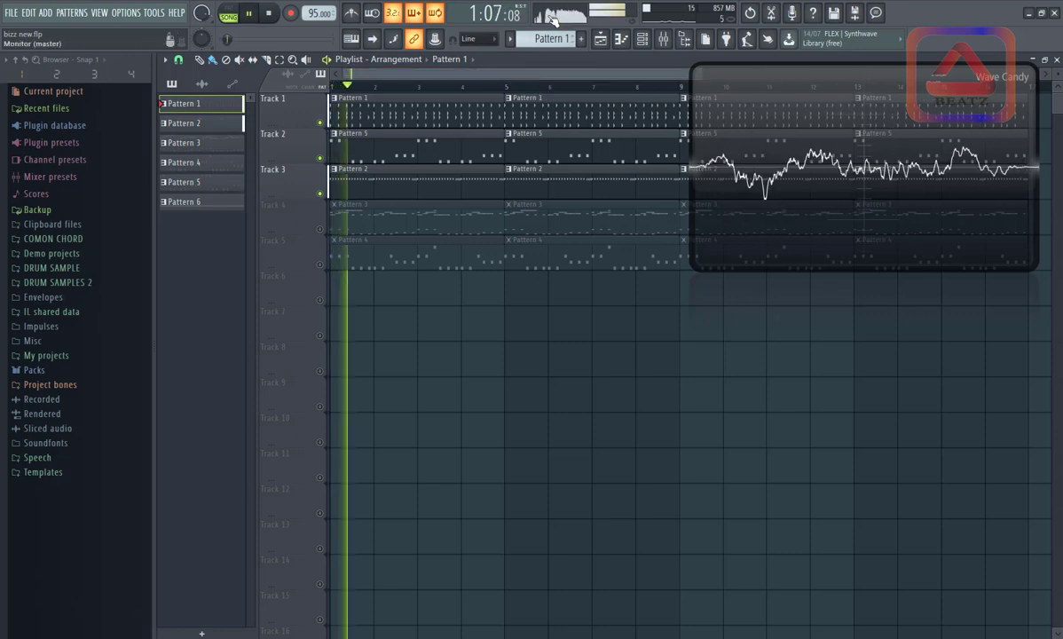
key("space")
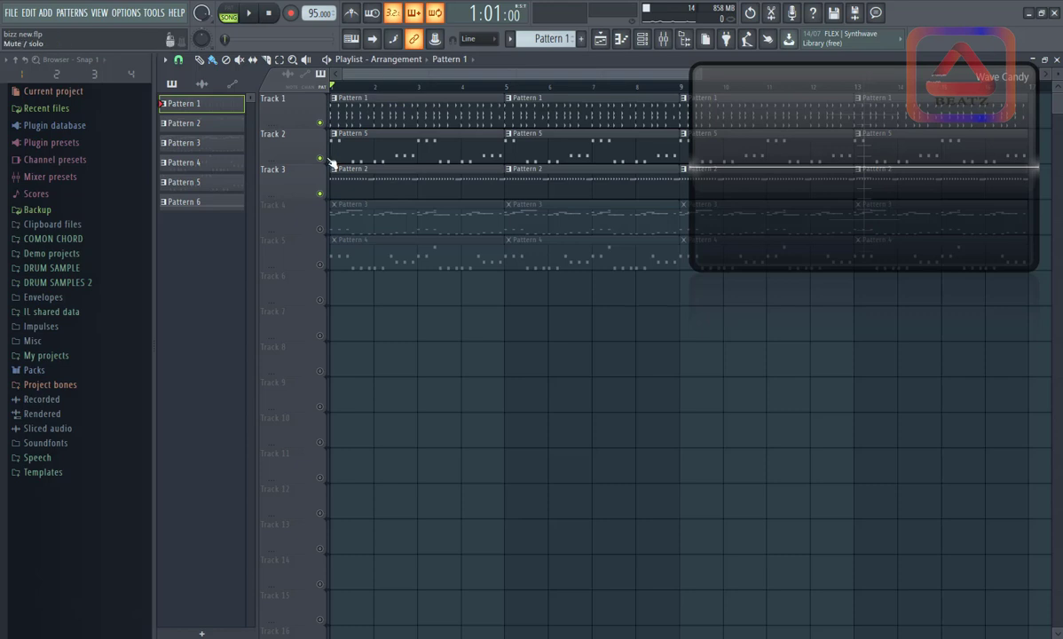
Mute Track 3, solo Track 1 in the playlist and play it.
left_click(320, 193)
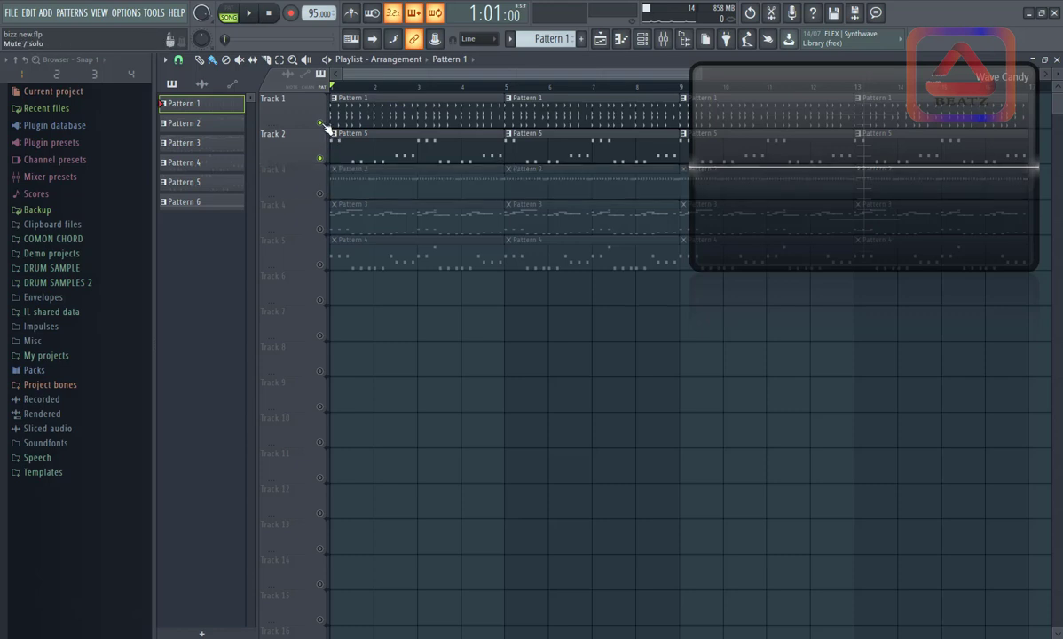
right_click(321, 124)
key("space")
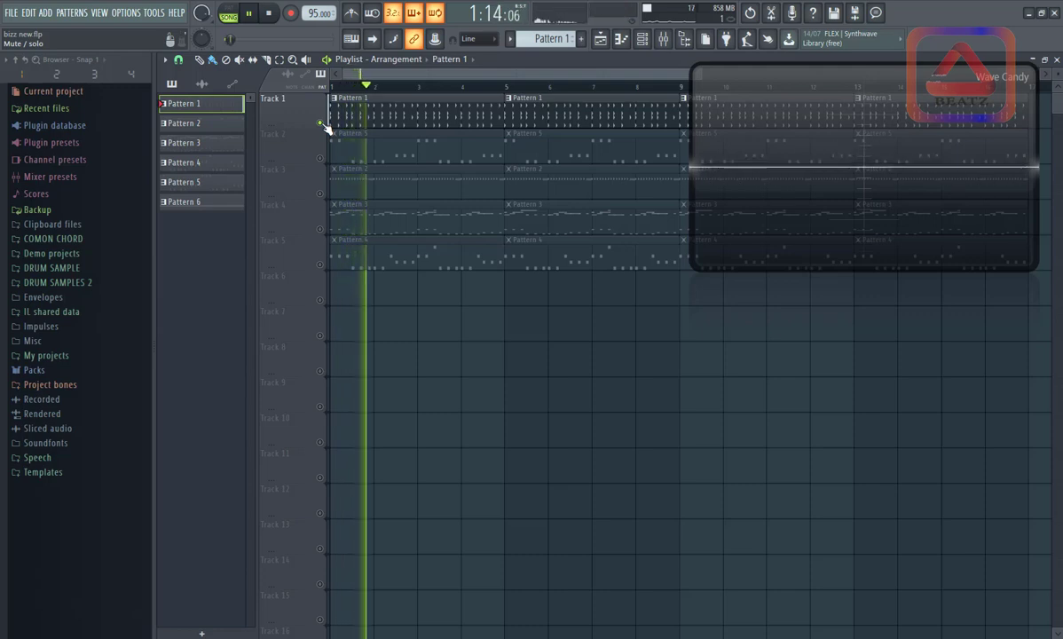
Mute the kick and bucket channels in the channel rack and play the remaining drums of Pattern 1.
left_click(642, 38)
key("space")
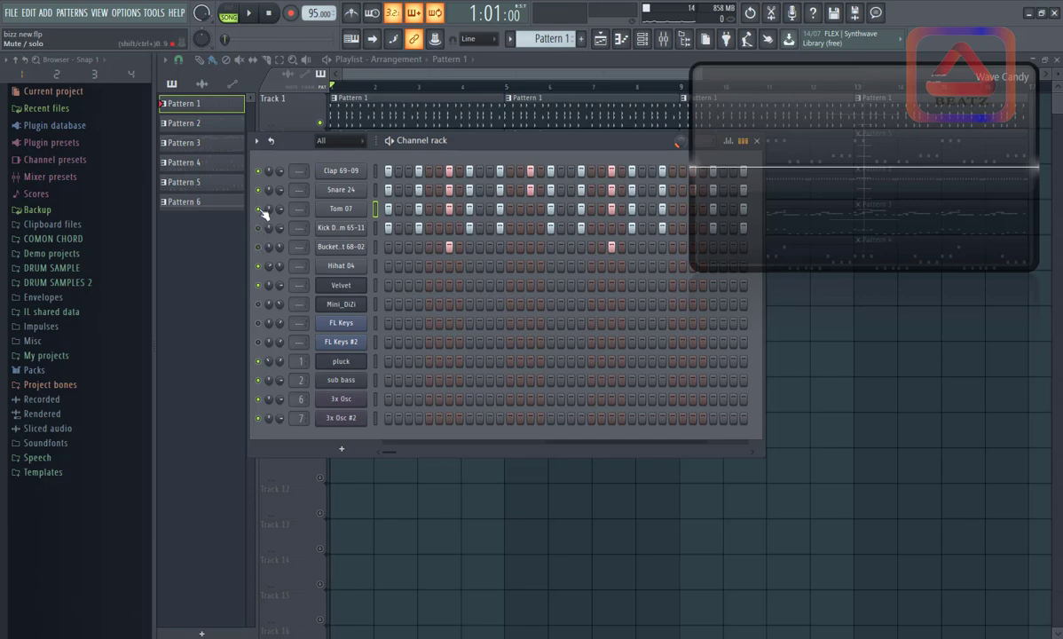
key("space")
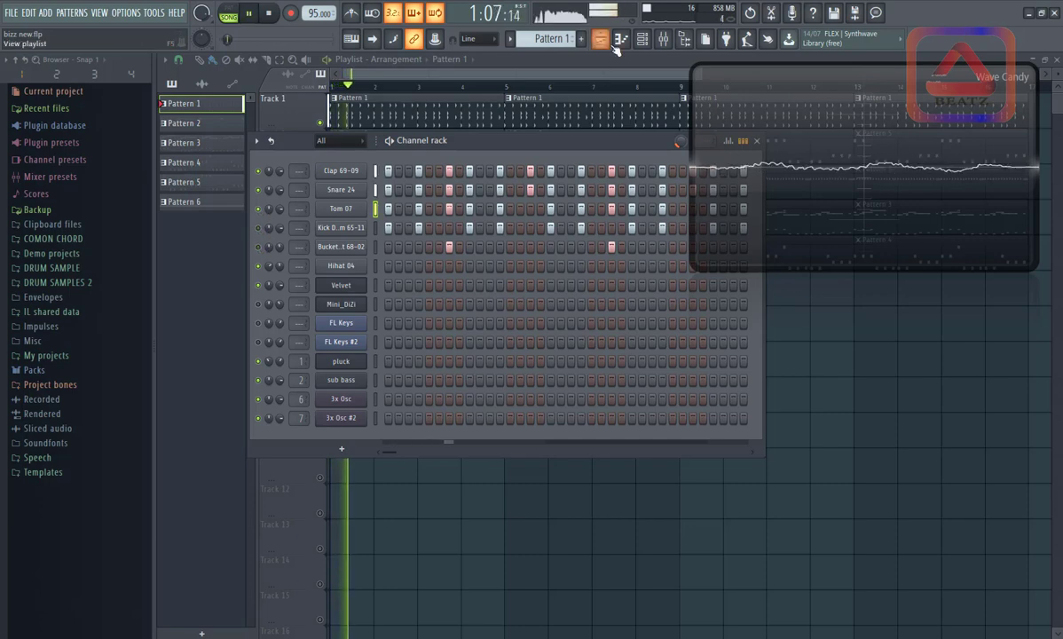
left_click(577, 78)
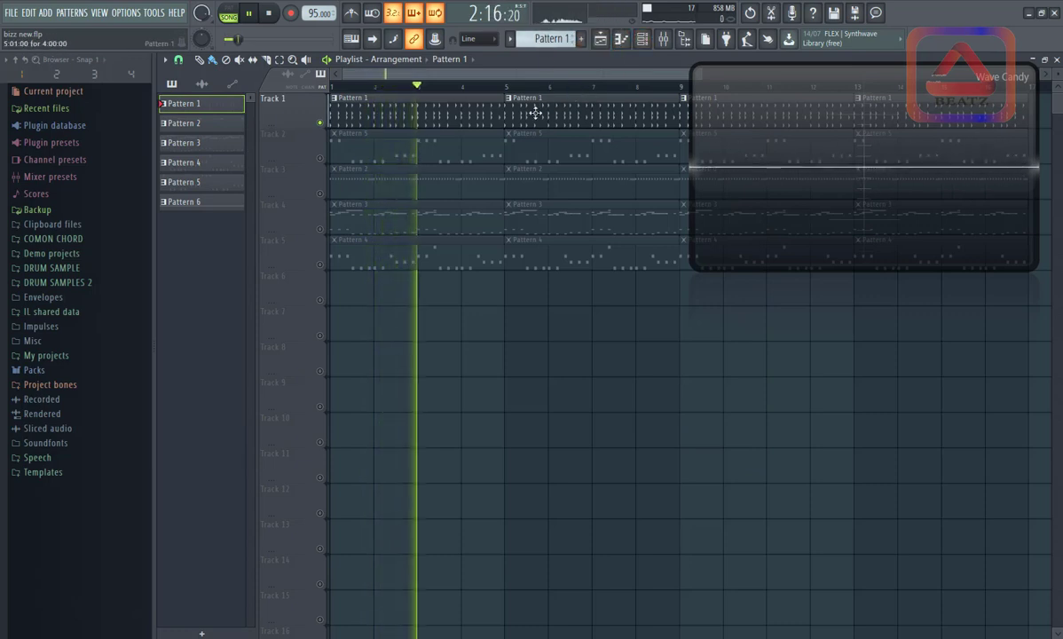
key("space")
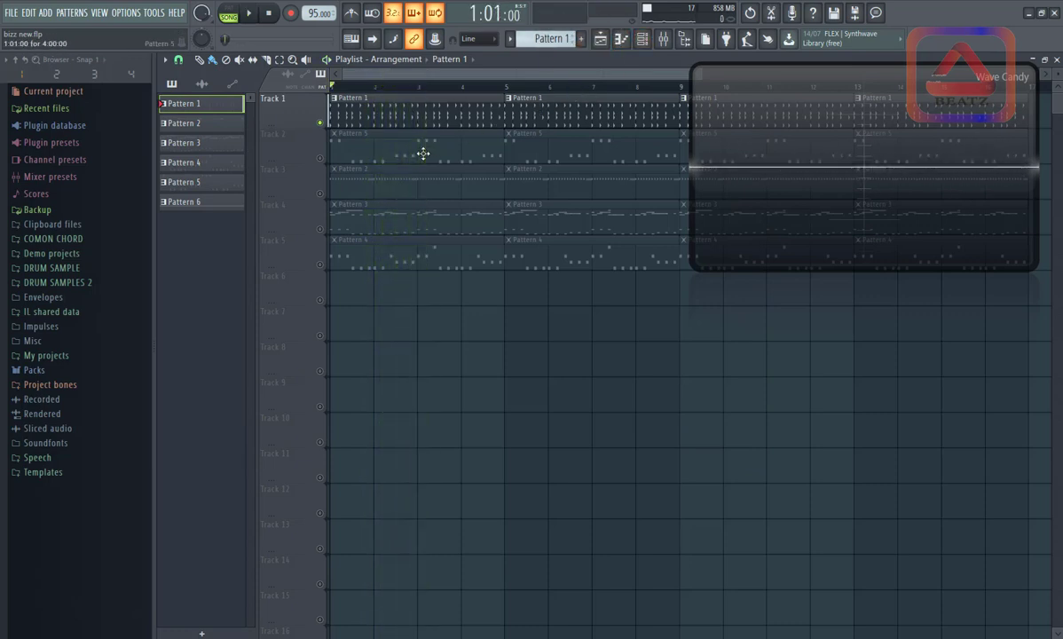
Unmute Track 2 and open Pattern 5's sub bass notes in the piano roll, with Wave Candy moved aside.
left_click(320, 158)
double_click(343, 153)
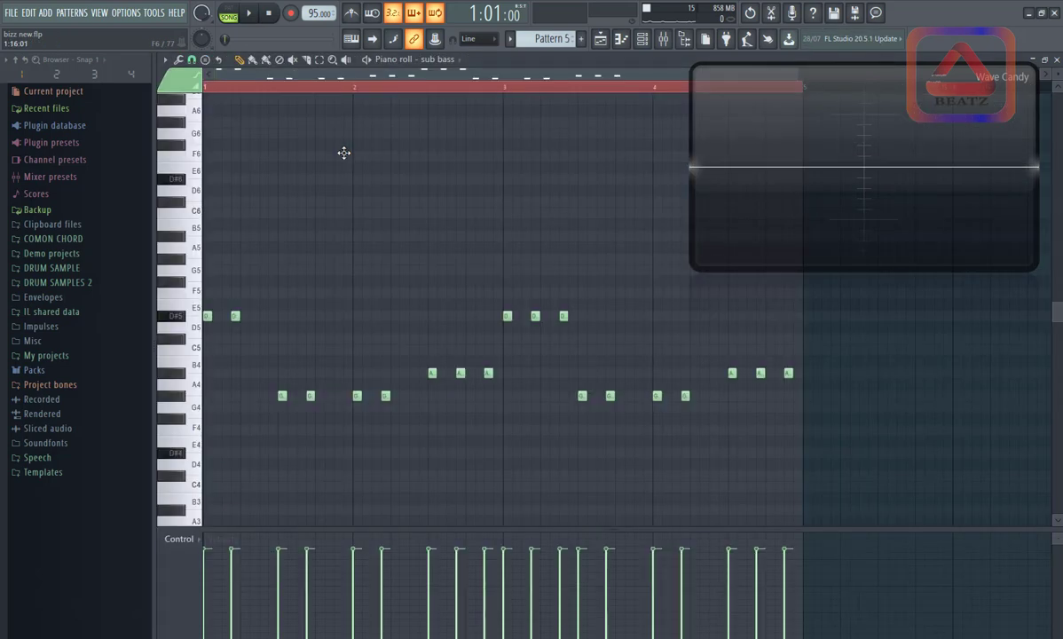
left_click_drag(803, 85, 812, 72)
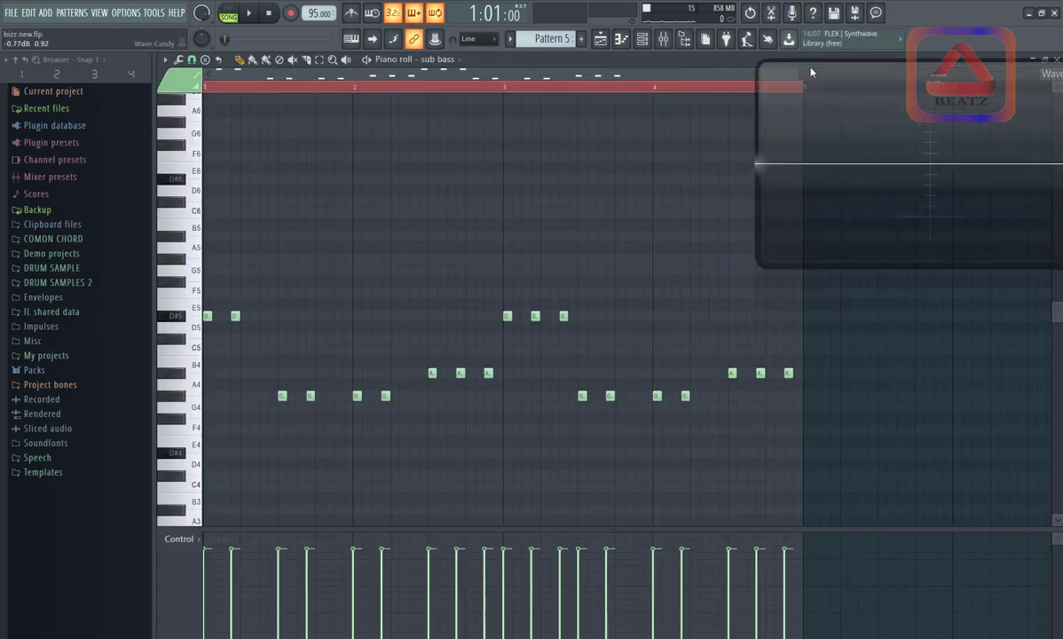
Add an extra D#5 note in bar 1 and extra G#4 notes in bars 1 and 2 to the sub bass, and play it.
left_click(262, 316)
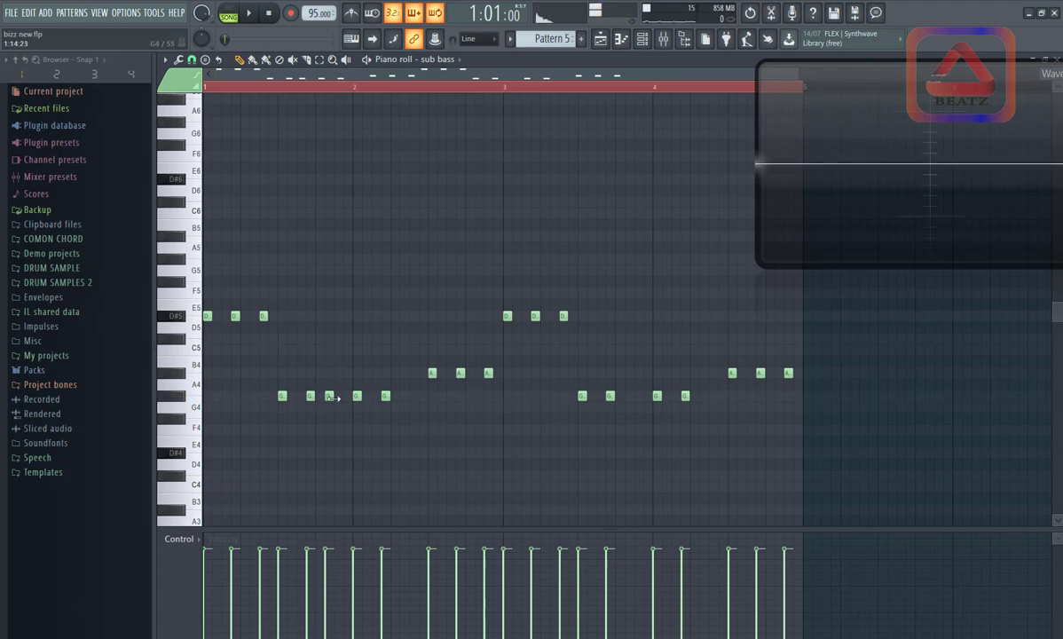
left_click(337, 396)
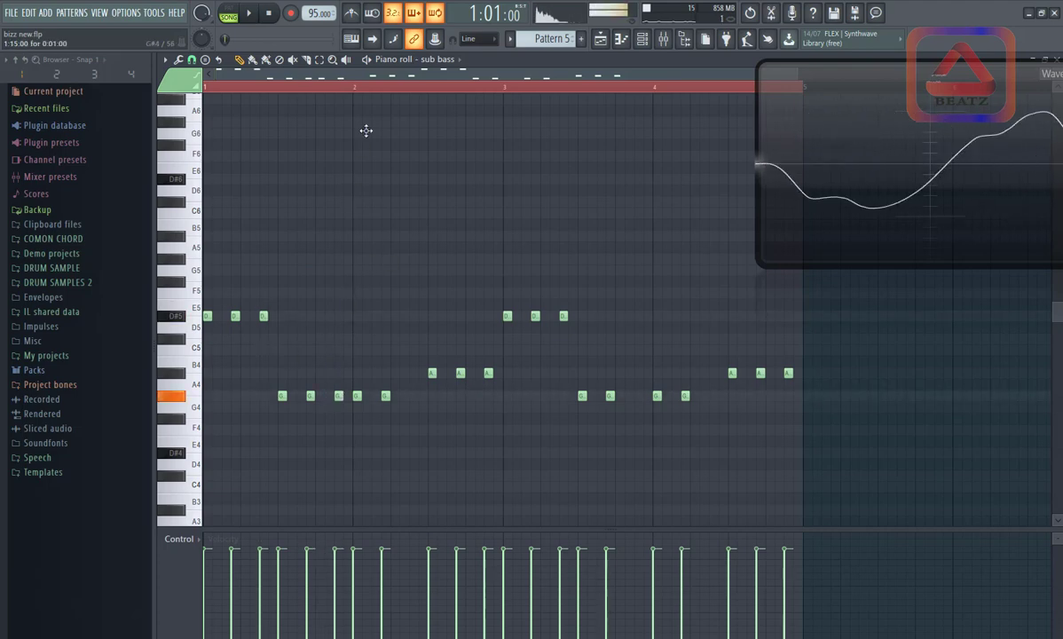
key("space")
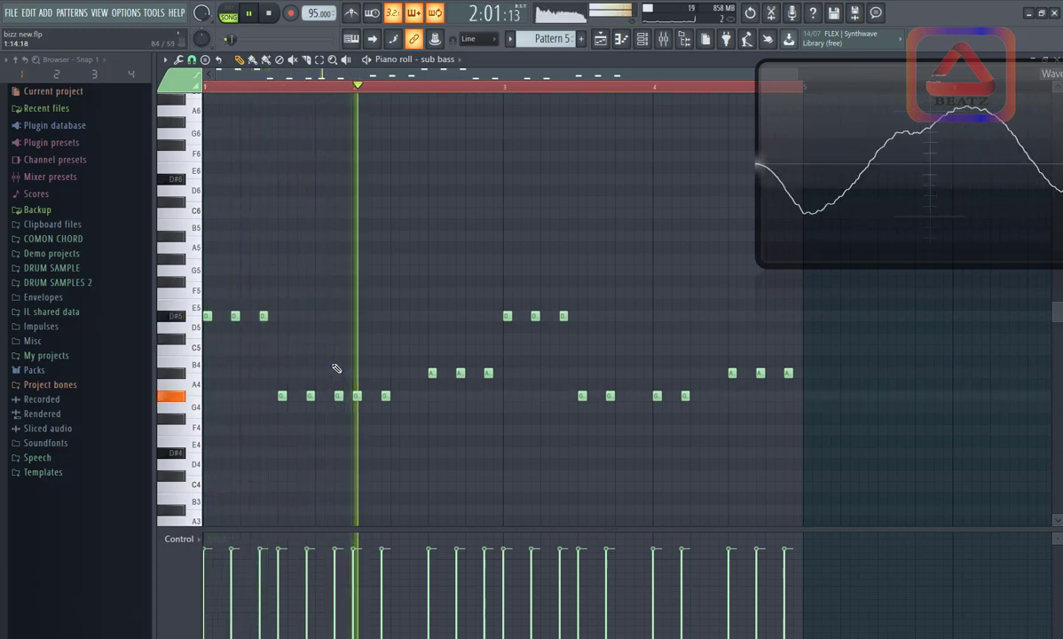
left_click(413, 396)
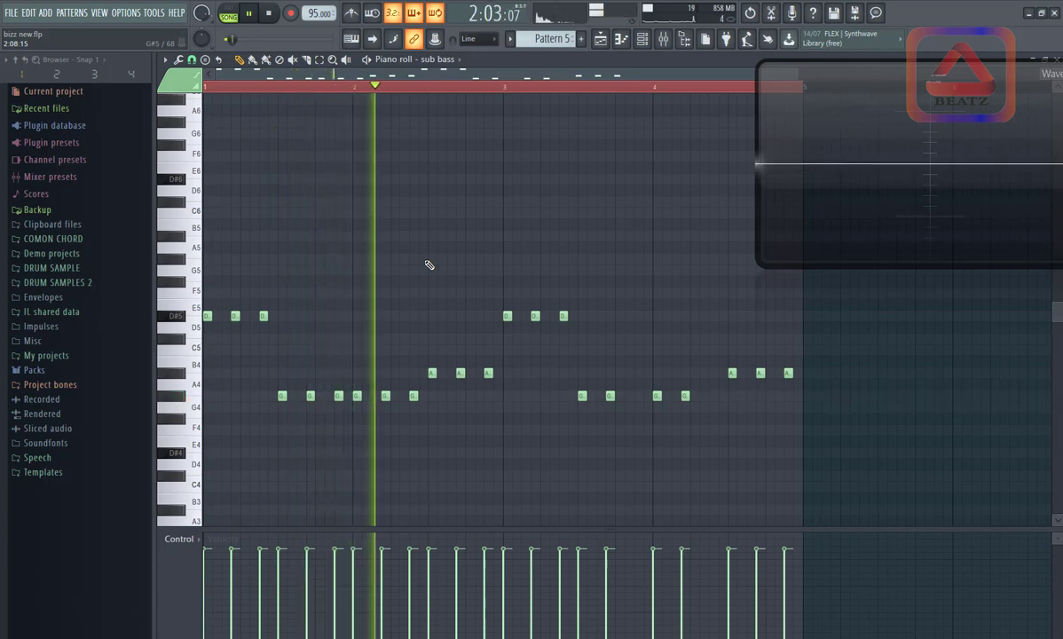
key("space")
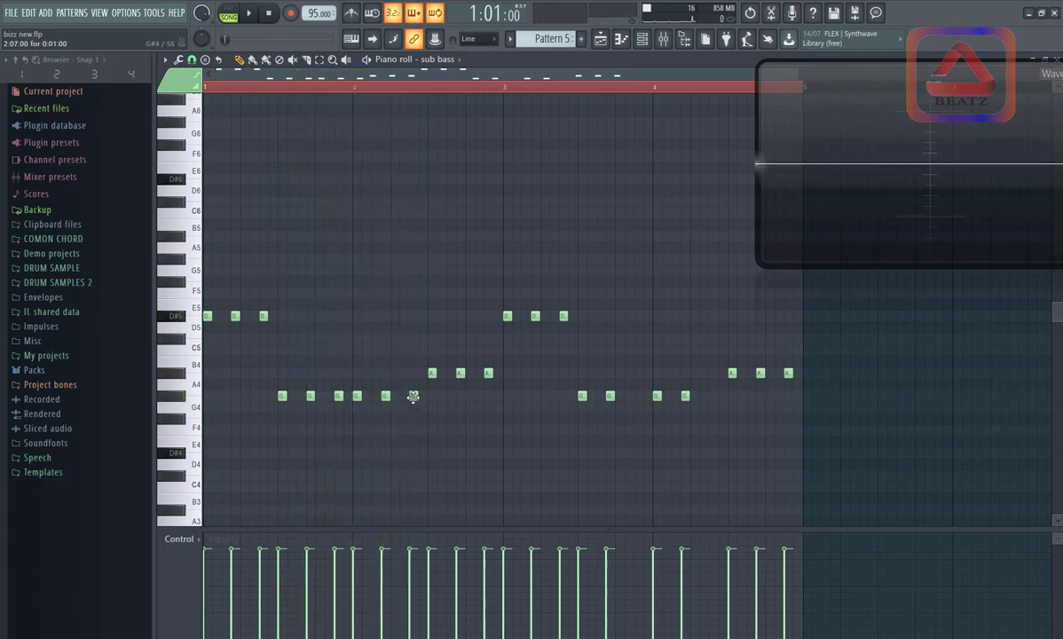
Delete the three extra sub bass notes and play the bass line with the drums.
right_click(413, 396)
right_click(338, 395)
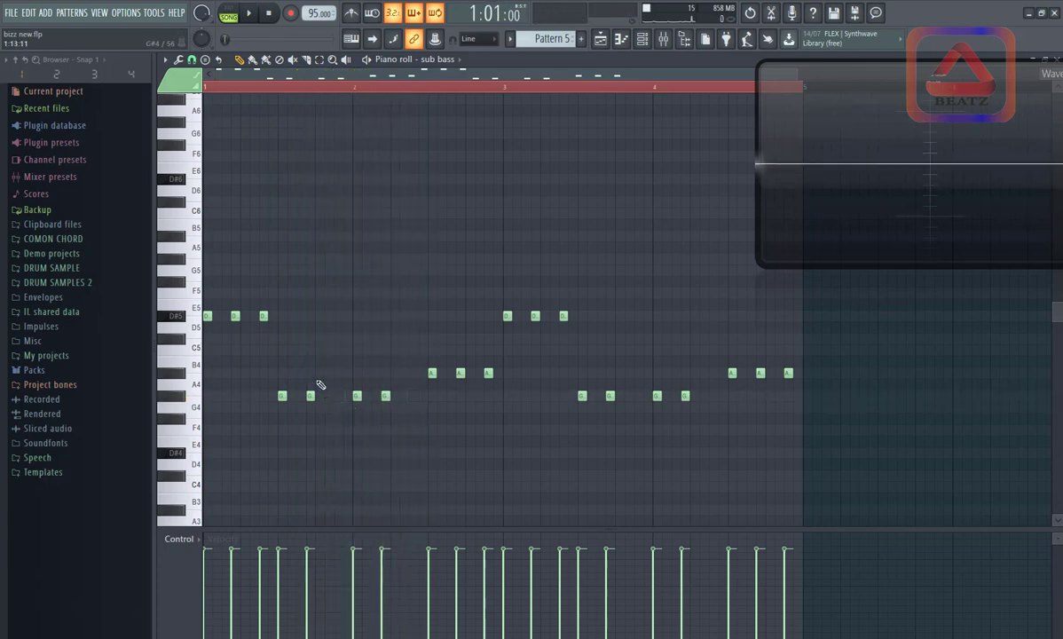
right_click(263, 316)
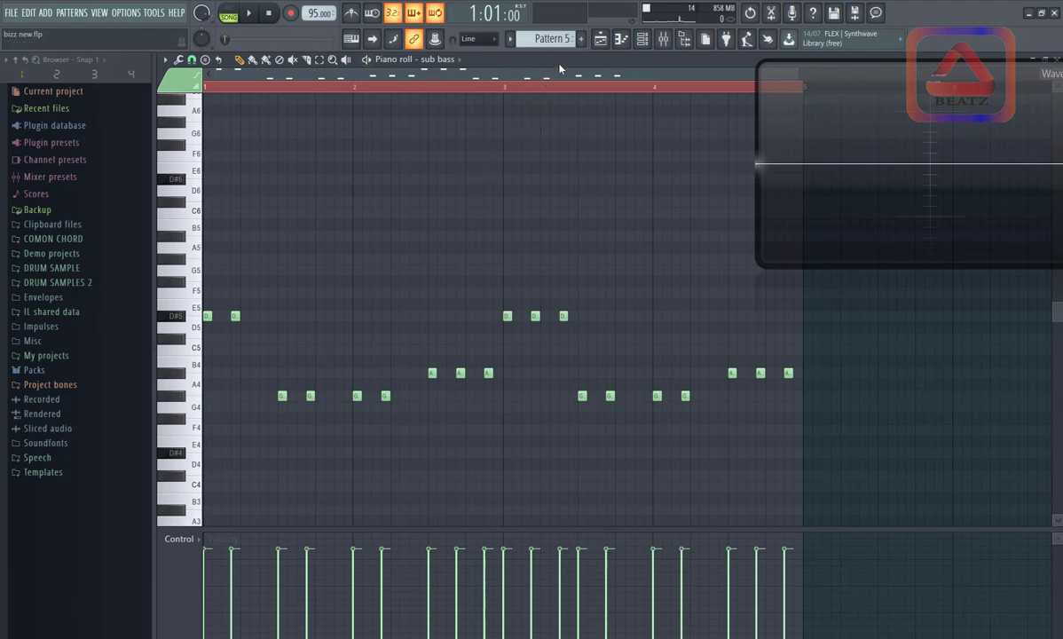
key("space")
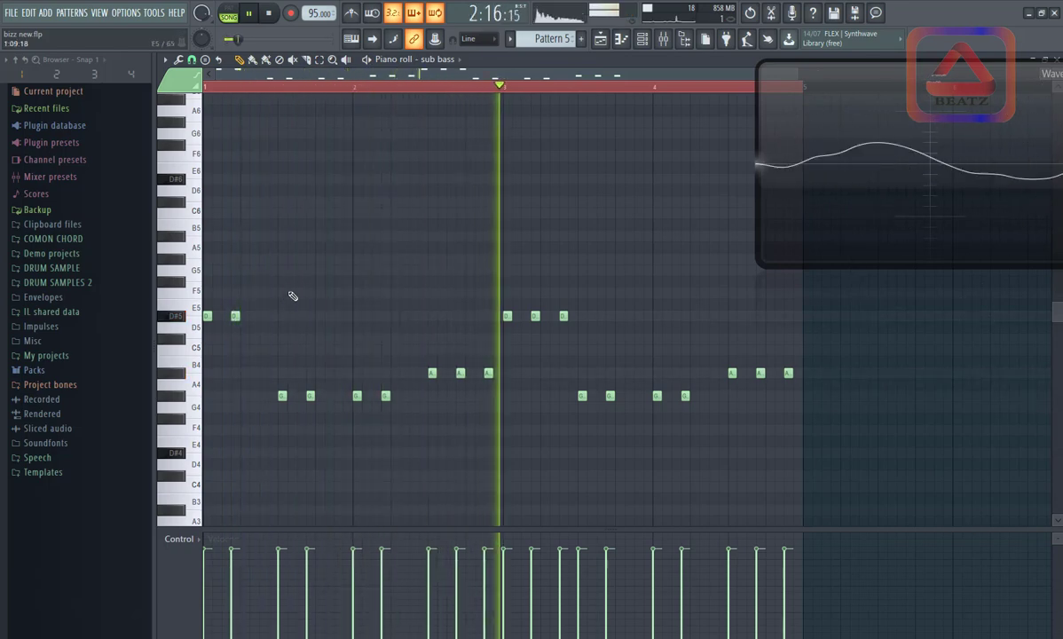
key("space")
Check the sub bass channel in the channel rack and return to the playlist arrangement.
left_click(642, 39)
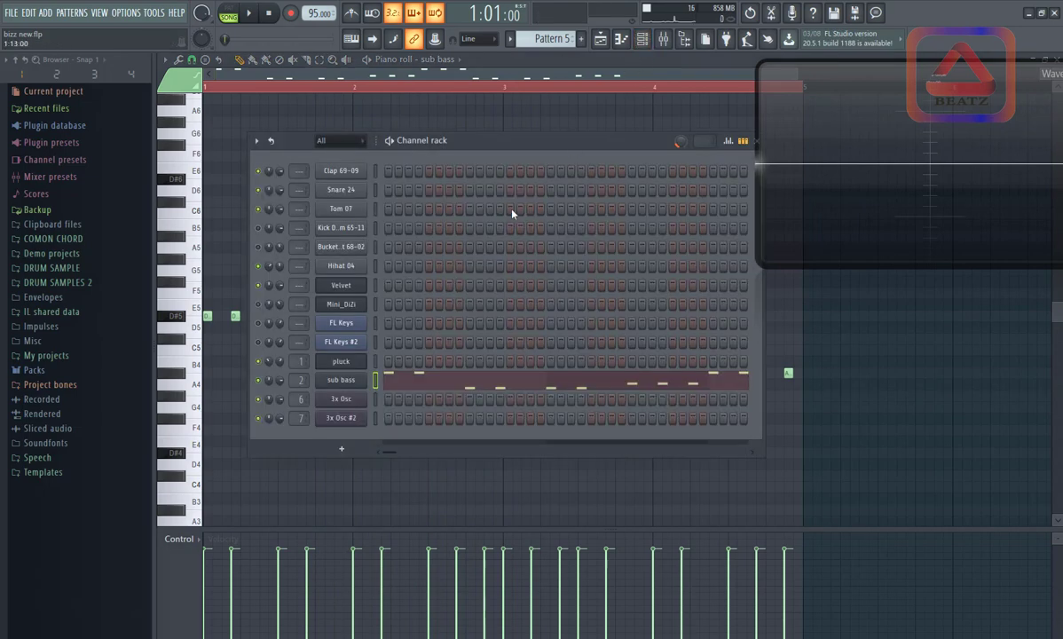
left_click(576, 77)
left_click(600, 38)
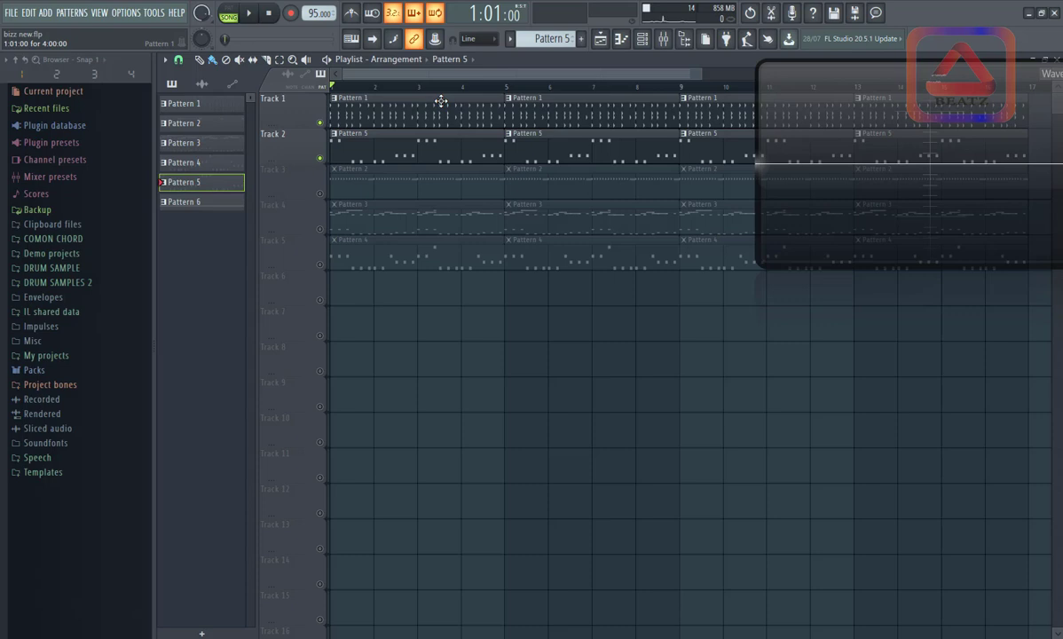
Look over the mixer and channel rack and make Pattern 6 the active pattern.
left_click(665, 39)
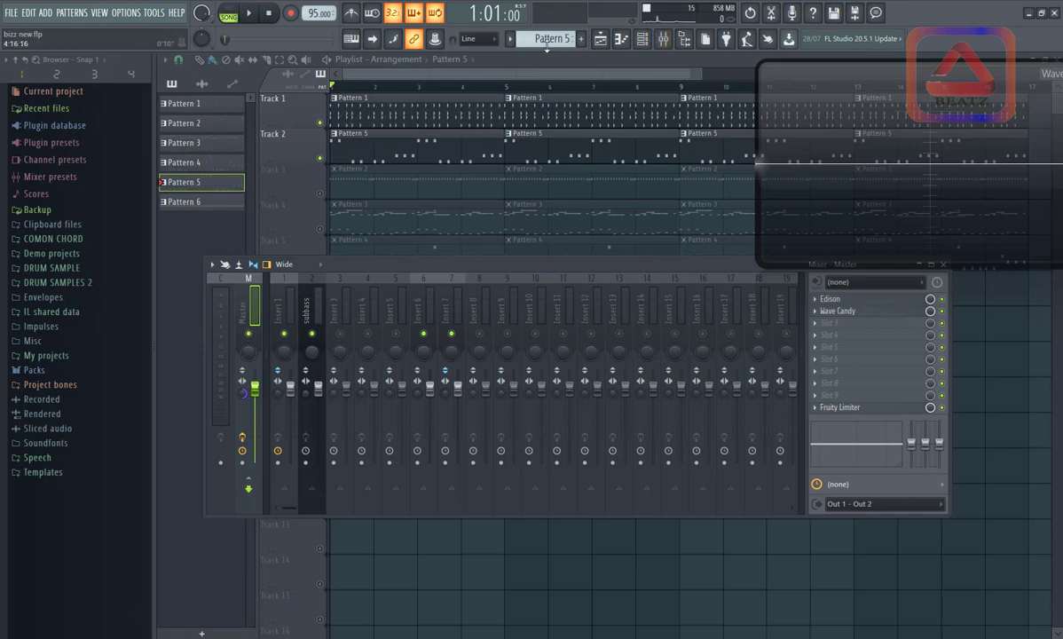
left_click(643, 39)
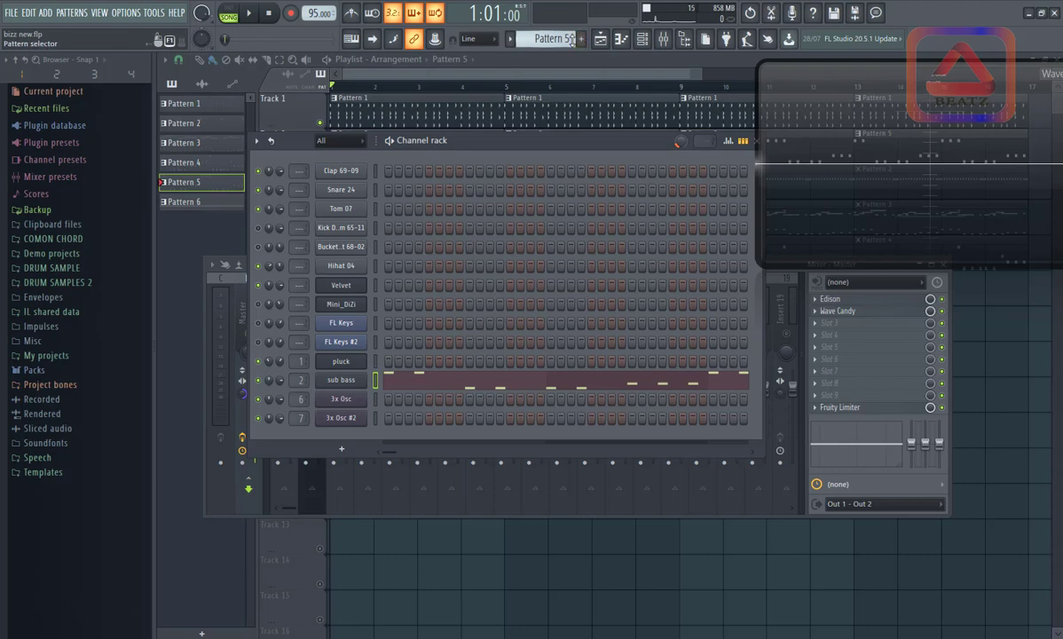
left_click(580, 39)
left_click(614, 58)
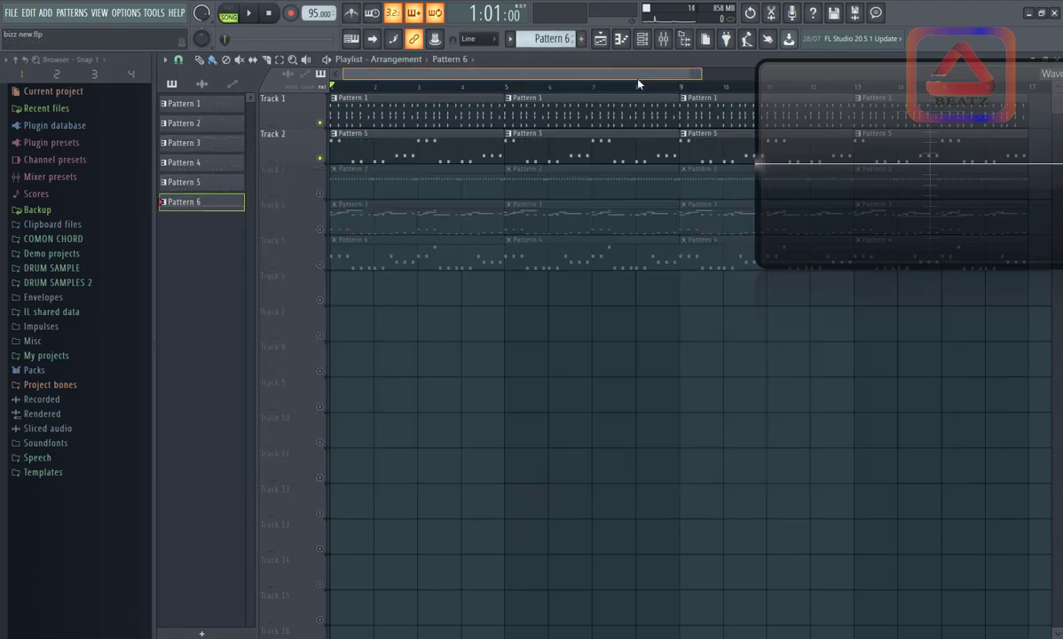
Select mixer track Insert 6 and move the mixer window lower to uncover the playlist tracks.
left_click(662, 39)
left_click(434, 311)
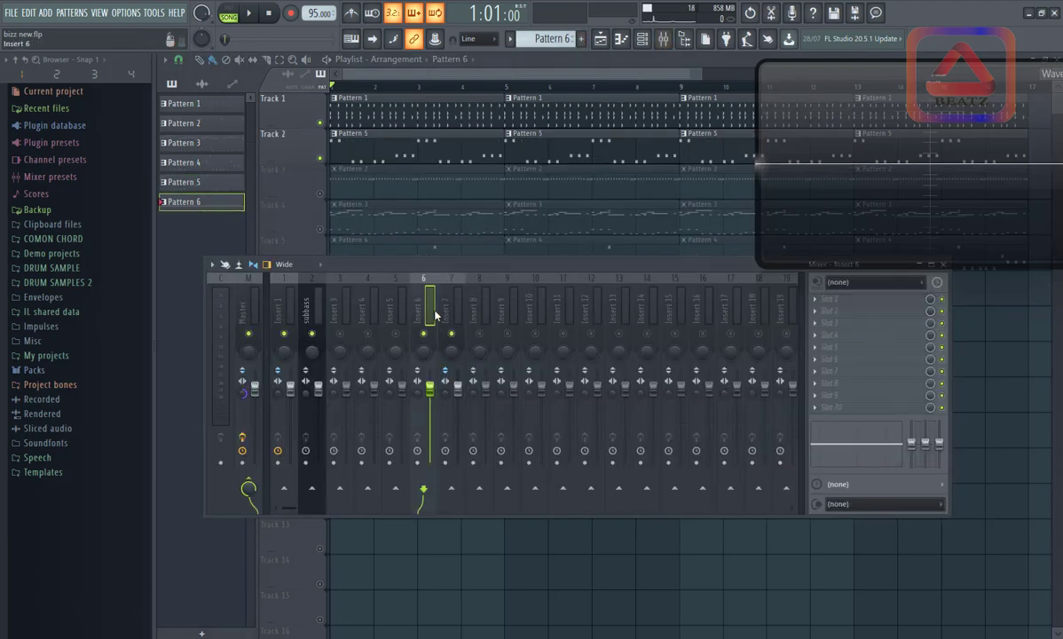
left_click_drag(468, 270, 466, 346)
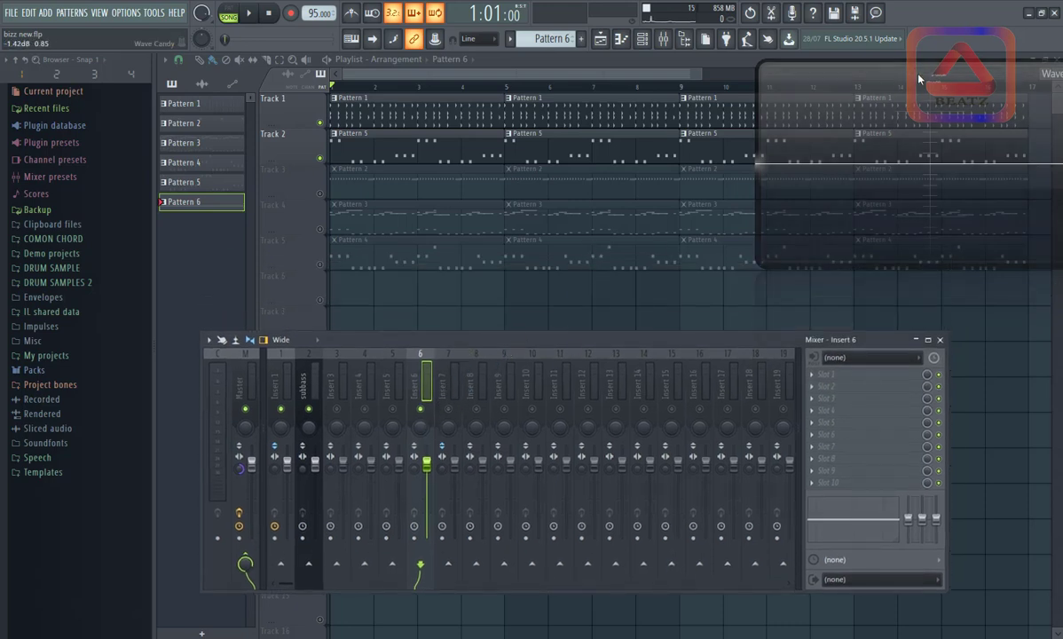
Move the Wave Candy scope fully into view and play Pattern 6 in pattern mode with only Insert 6 sounding.
left_click_drag(918, 74, 831, 82)
left_click(229, 15)
key("space")
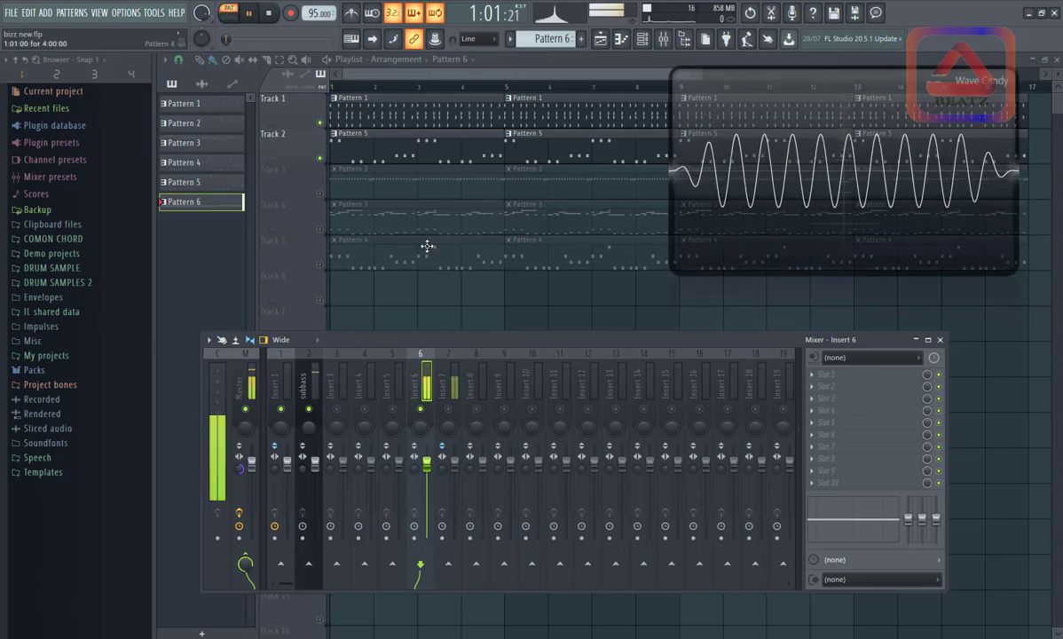
key("space")
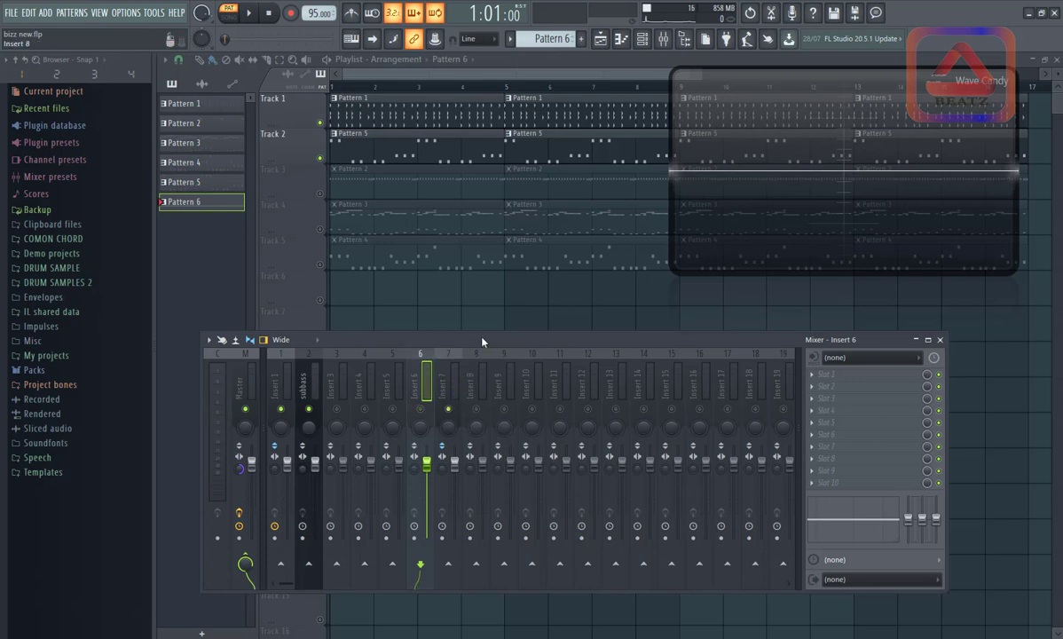
Play Insert 7 on its own and together with Insert 6 to compare their waveforms in Wave Candy.
key("space")
key("space")
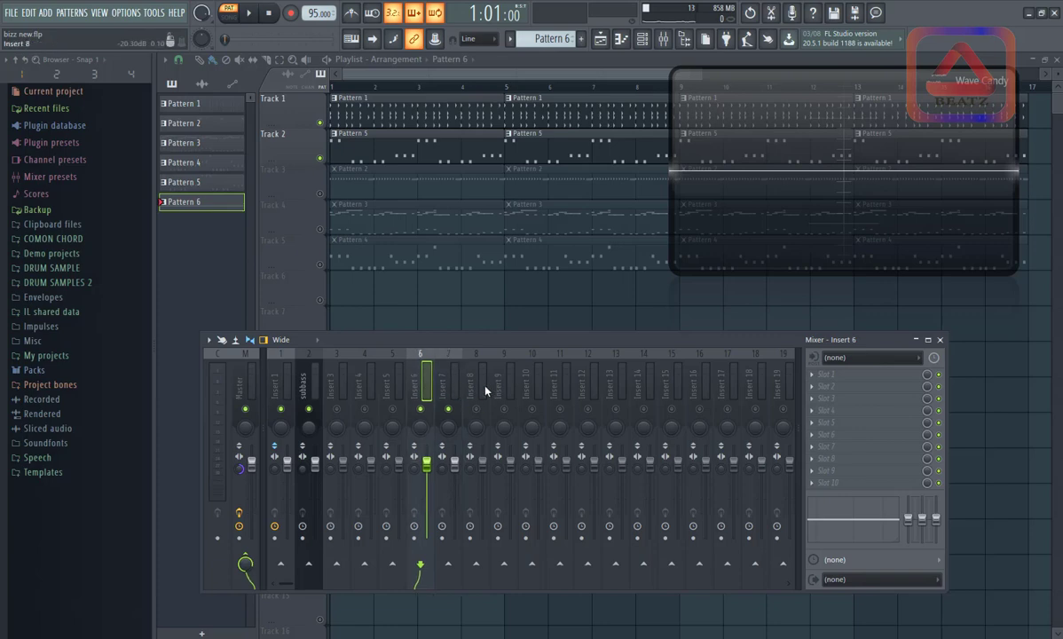
key("space")
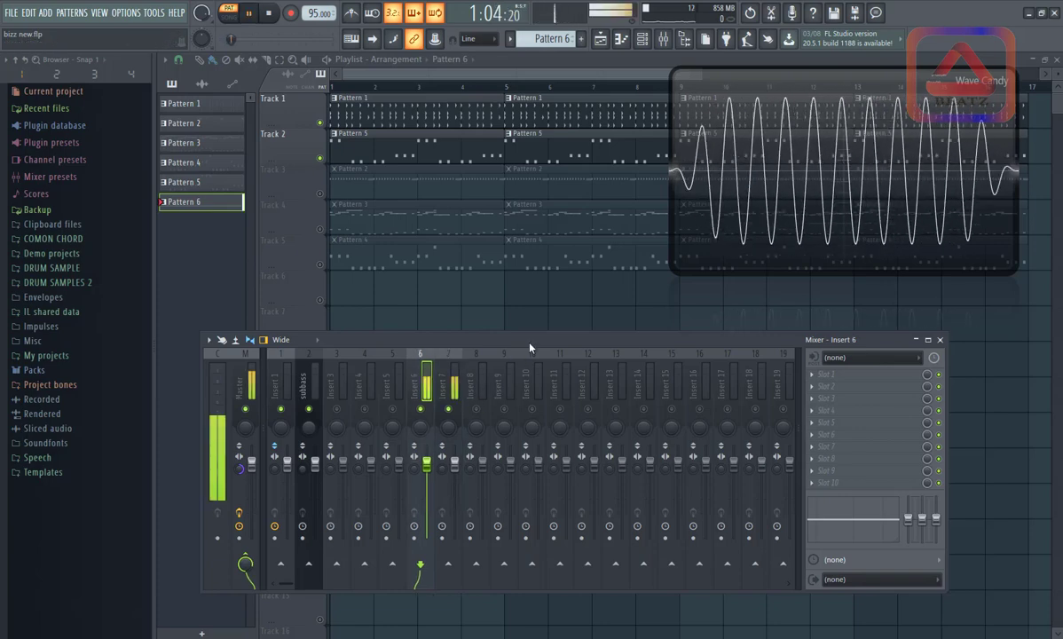
key("space")
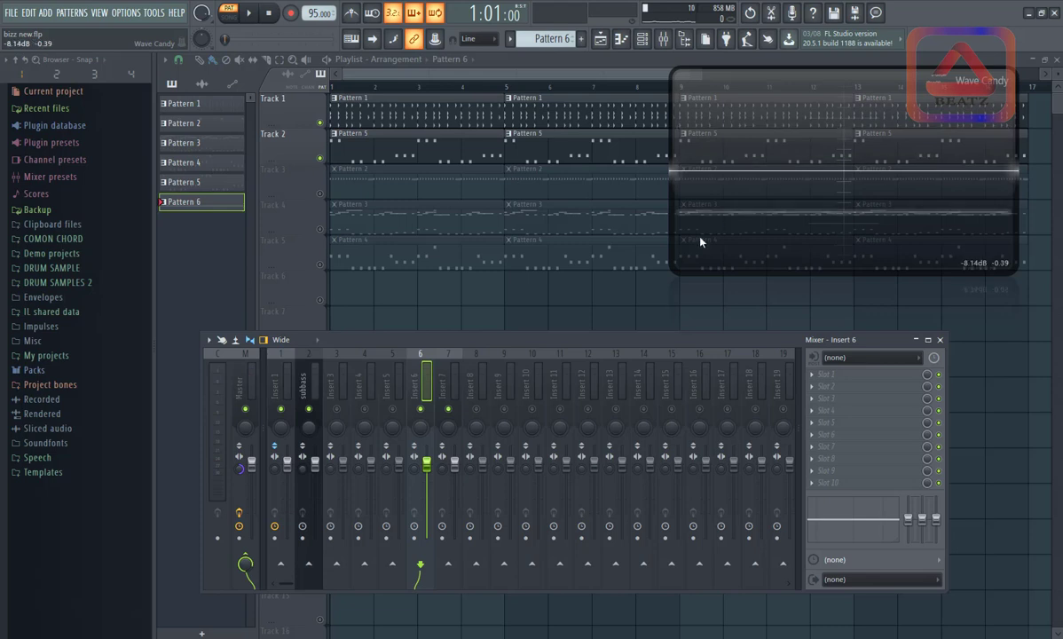
Reverse the polarity of mixer track Insert 7 and play Pattern 6 to examine the combined waveform.
left_click_drag(478, 341, 501, 328)
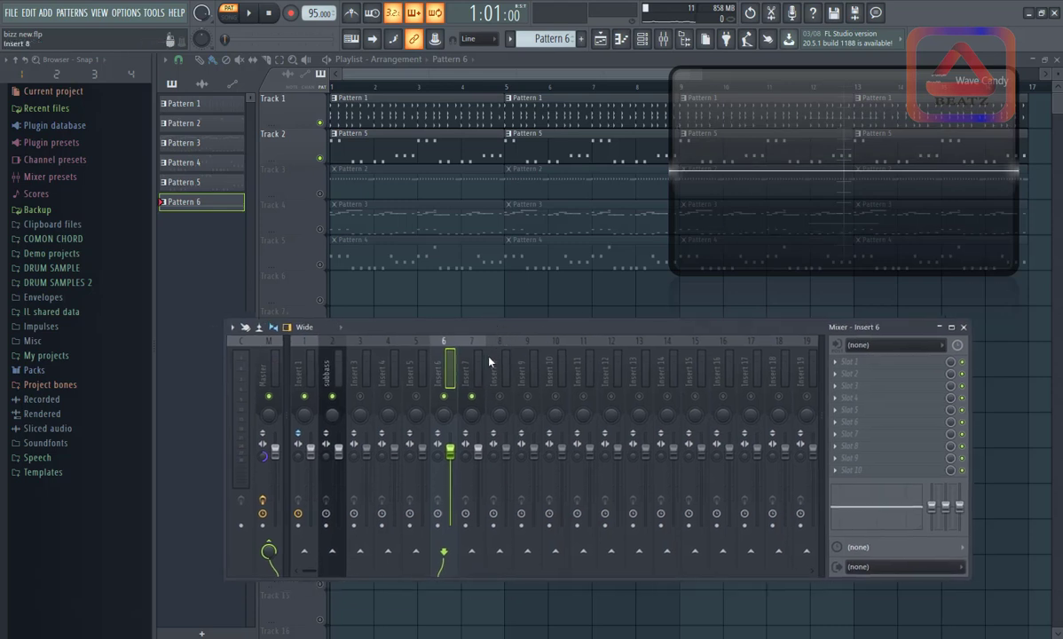
left_click(468, 436)
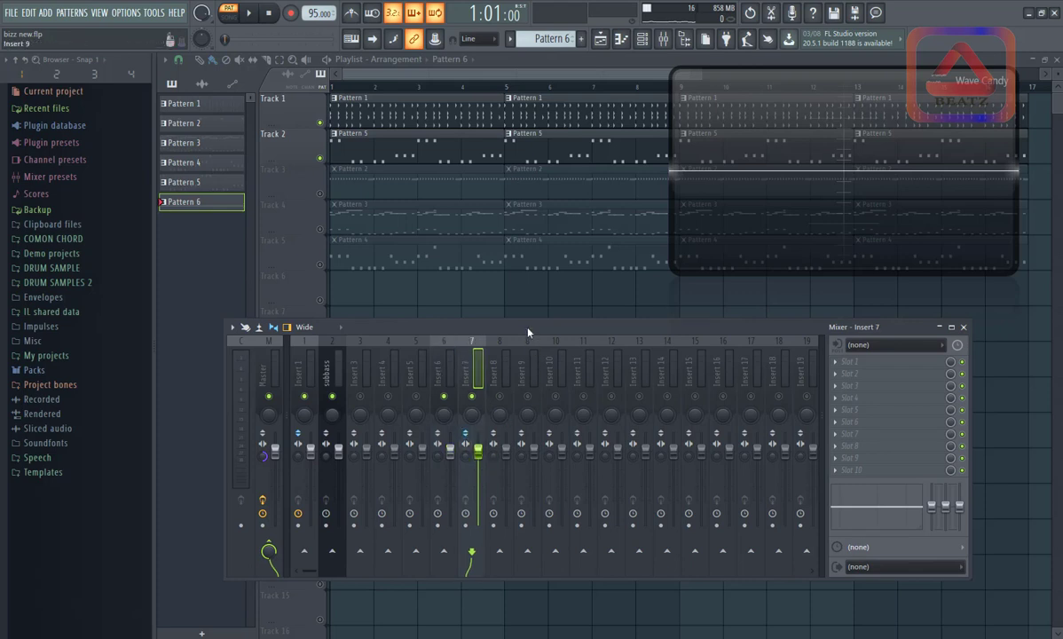
key("space")
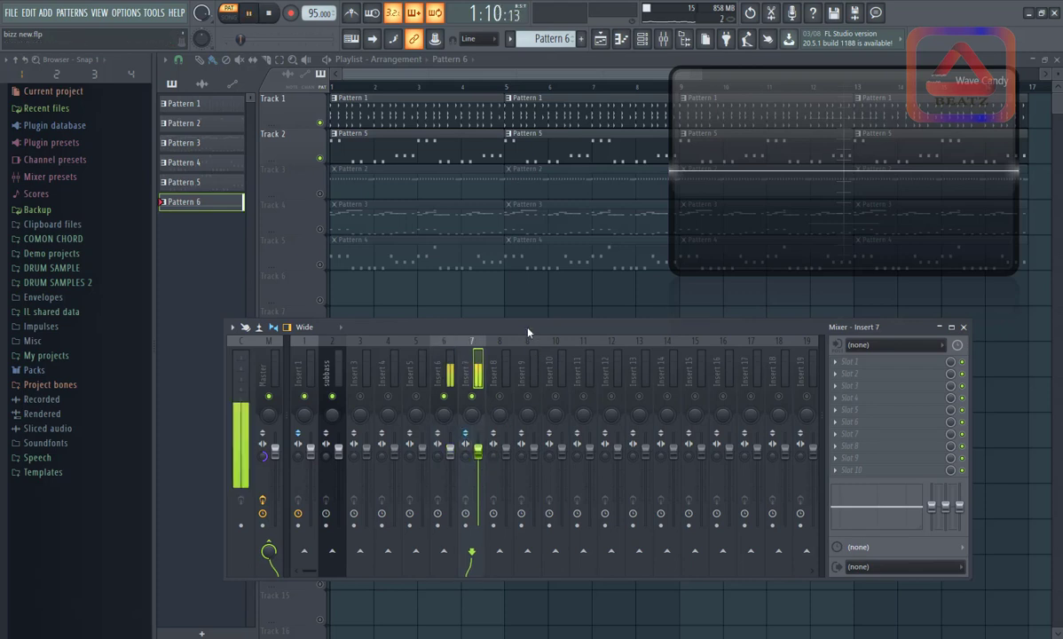
key("space")
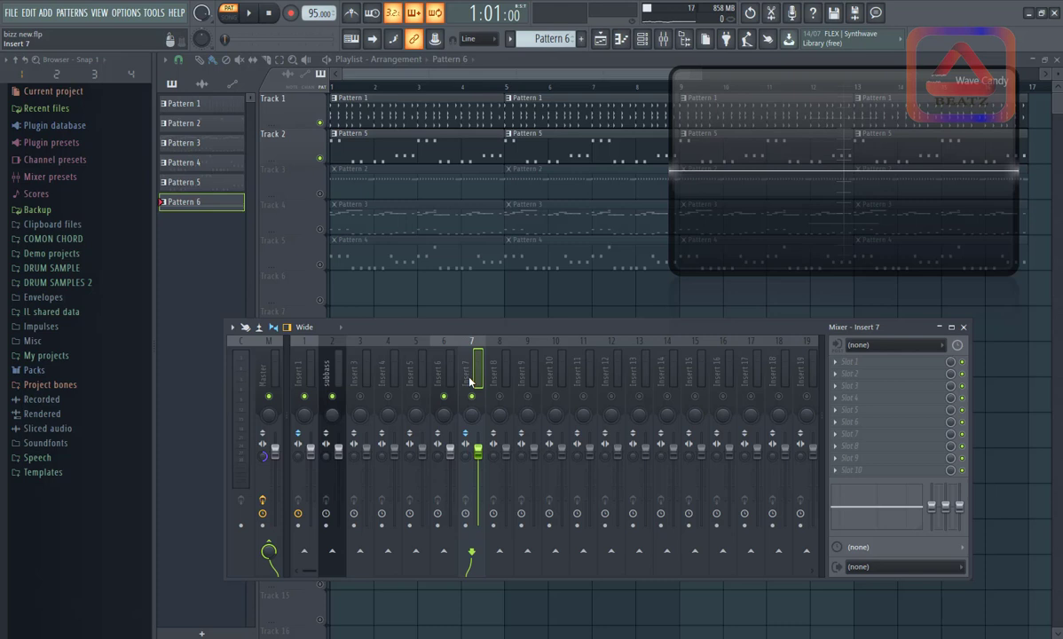
Solo Track 1 in the playlist and play the drums in song mode.
right_click(320, 123)
key("space")
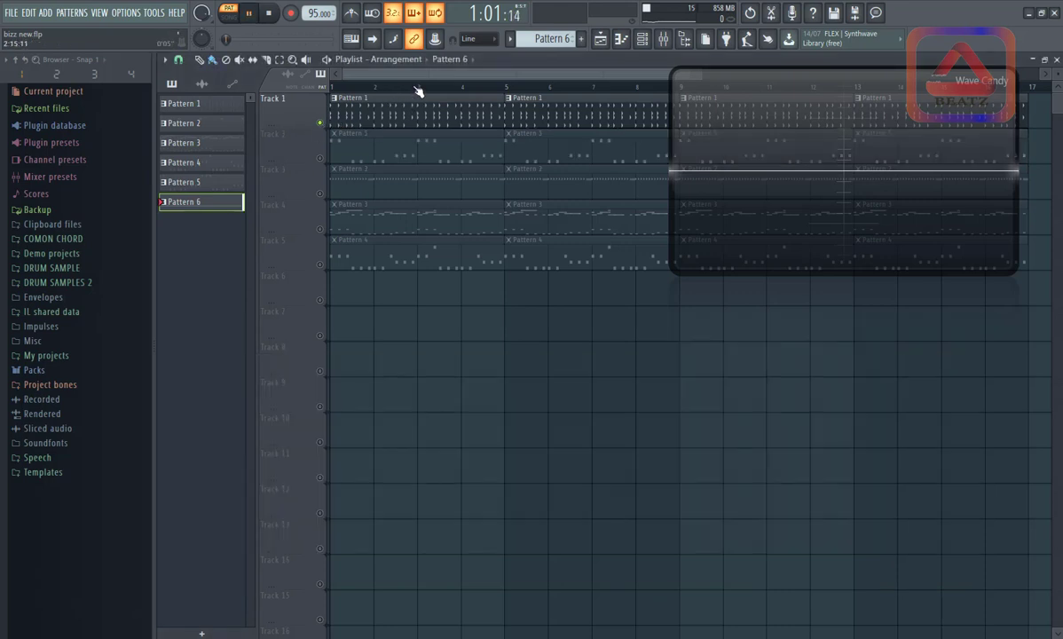
key("l")
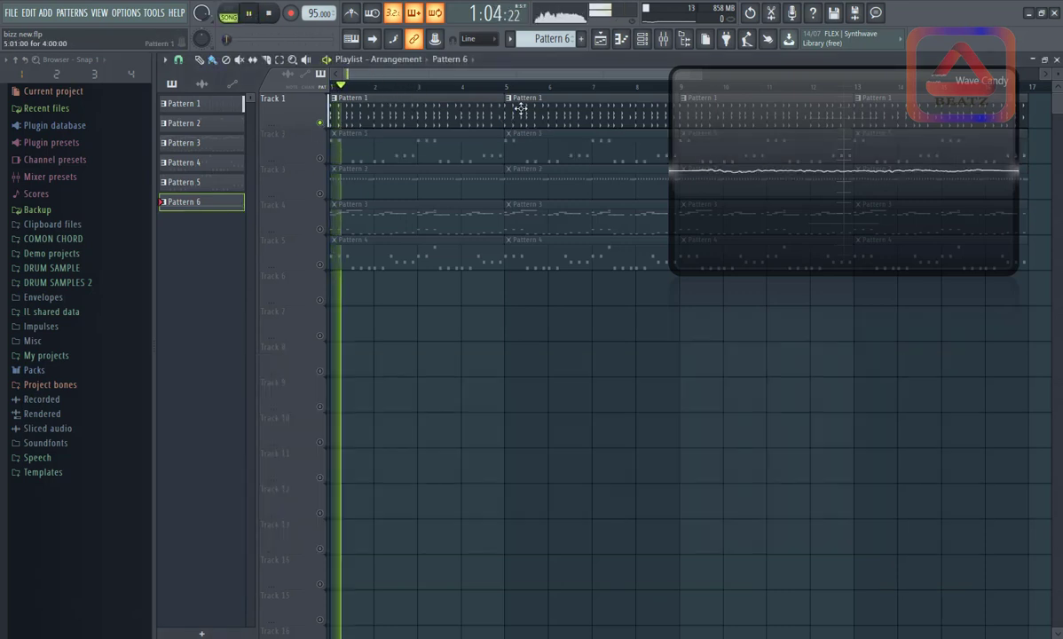
Open the Pattern 1 clip from the playlist and show its drum channels in the channel rack with playback stopped.
left_click(642, 39)
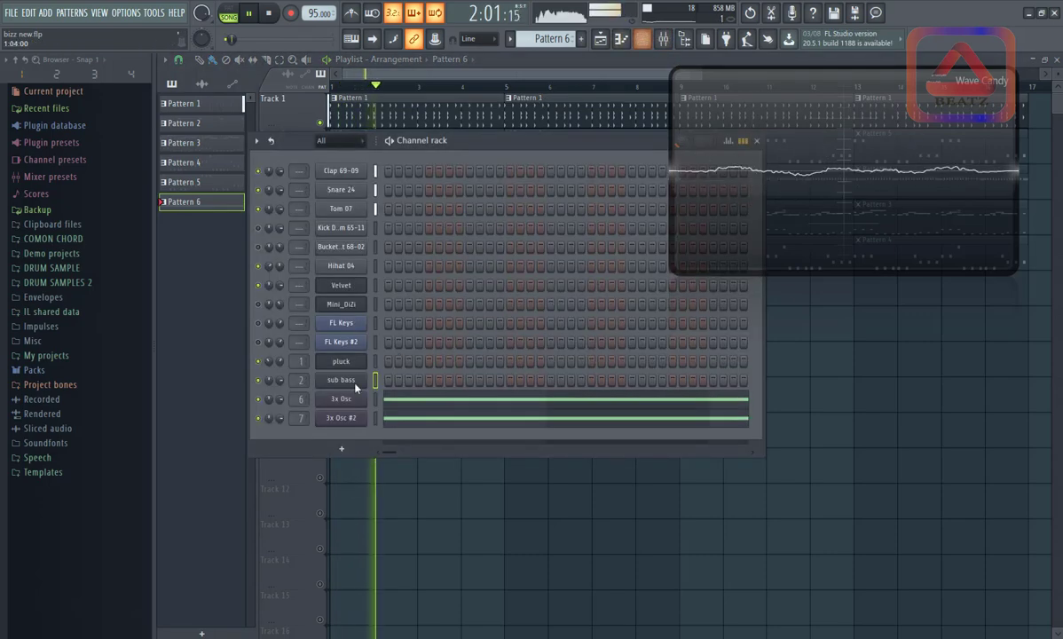
double_click(471, 107)
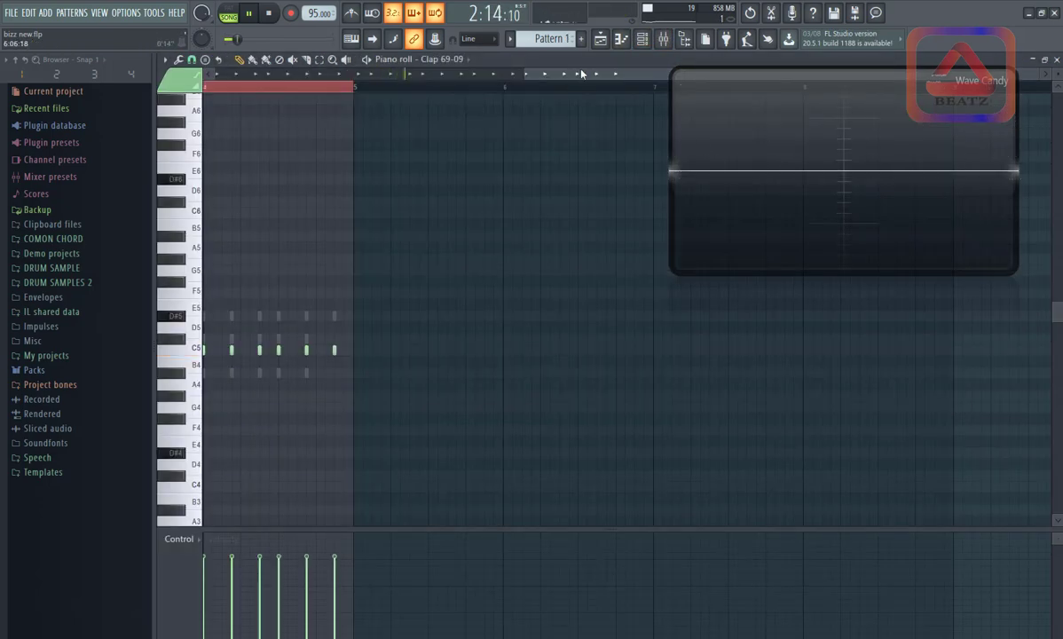
left_click_drag(581, 73, 266, 74)
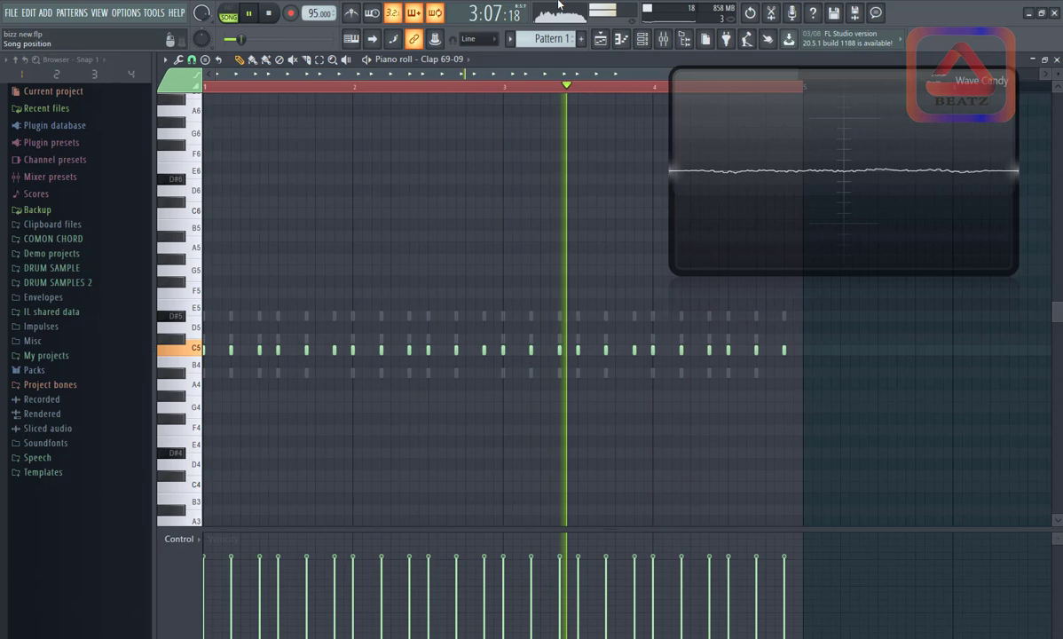
left_click(642, 40)
key("space")
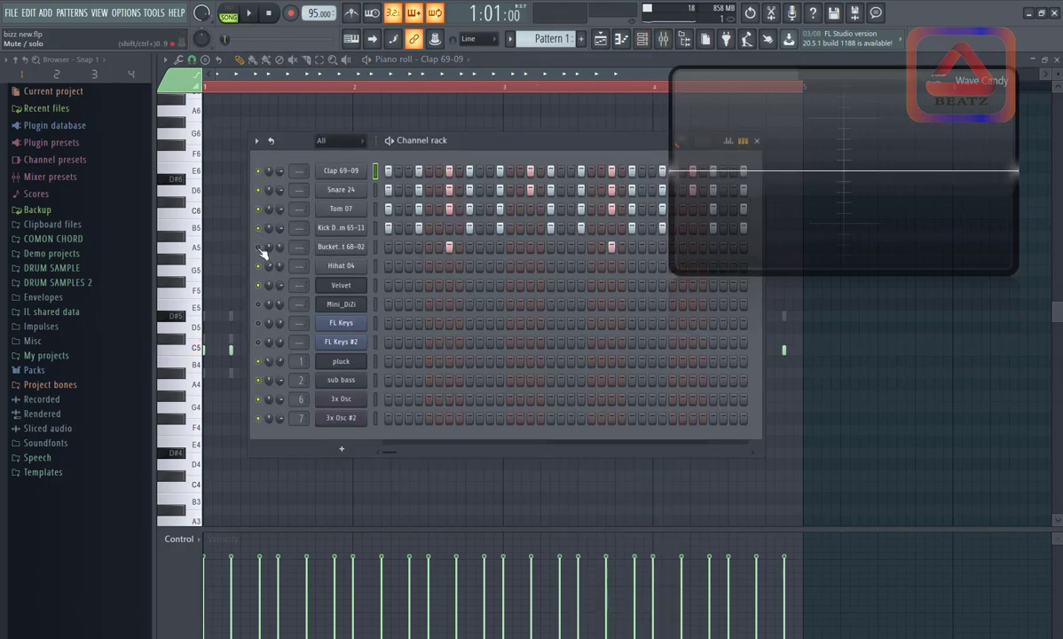
Move the Wave Candy scope clear of the channel rack and play the drums with the Bucket channel unmuted.
left_click_drag(770, 128, 875, 231)
key("space")
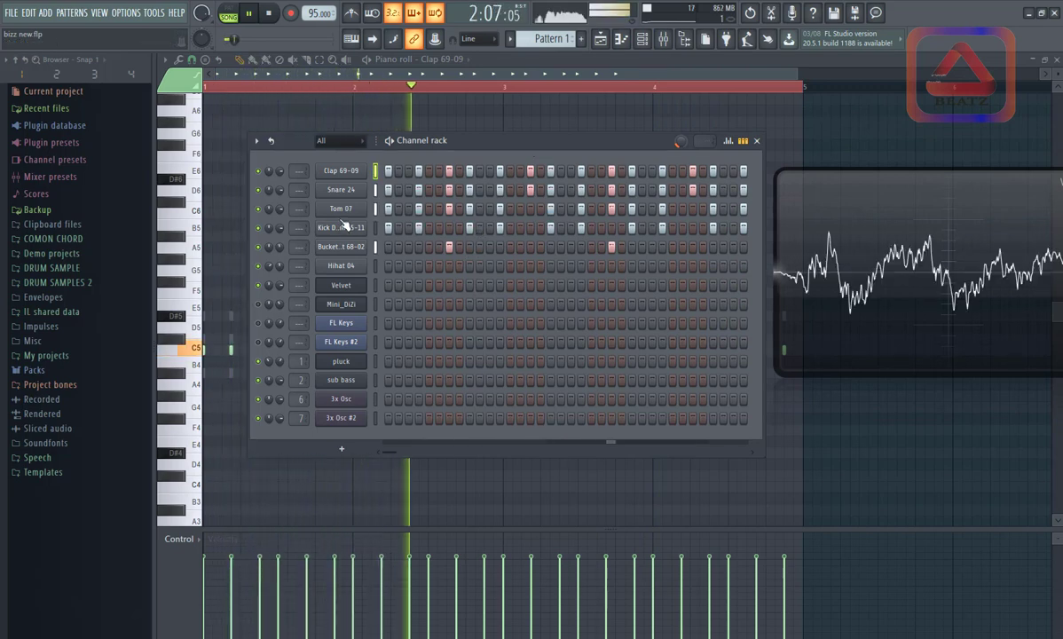
key("space")
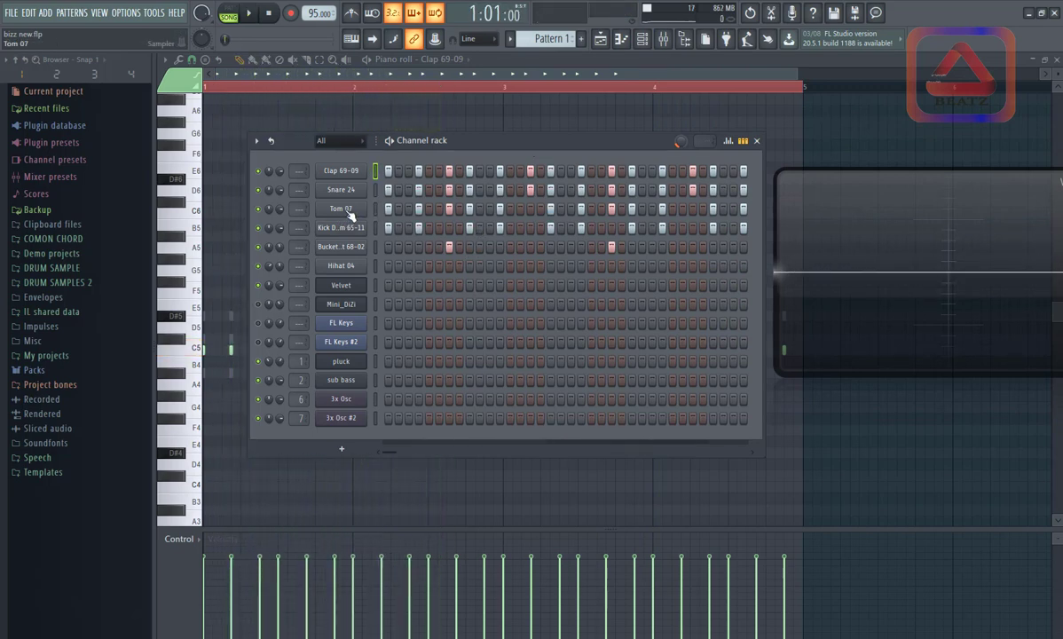
Open the Tom 07 channel settings, disable Reverse polarity and listen to the drum pattern.
left_click(347, 213)
left_click(350, 213)
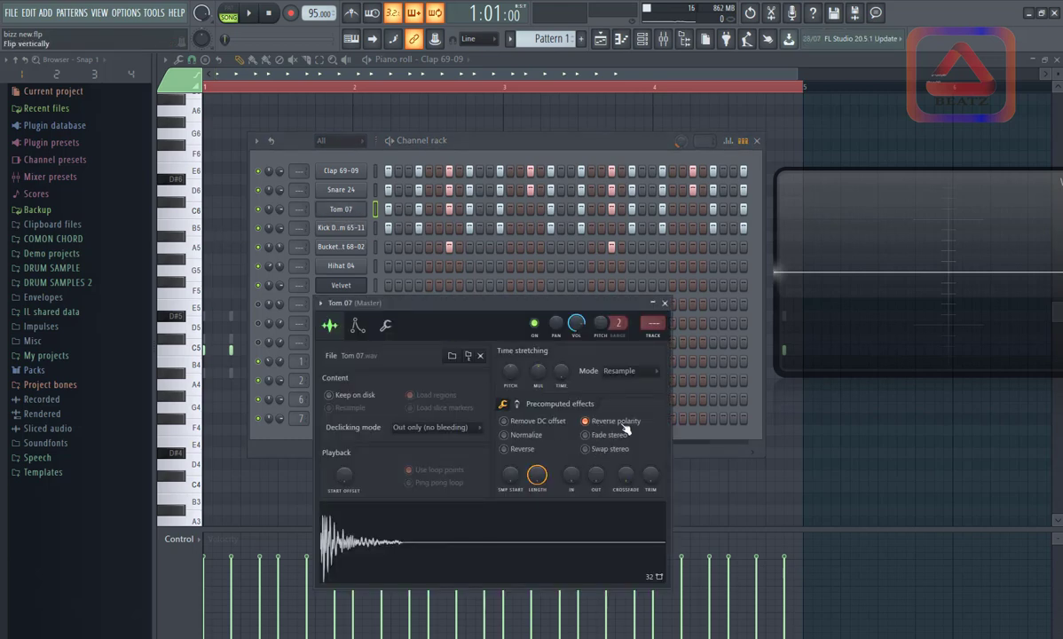
left_click(587, 422)
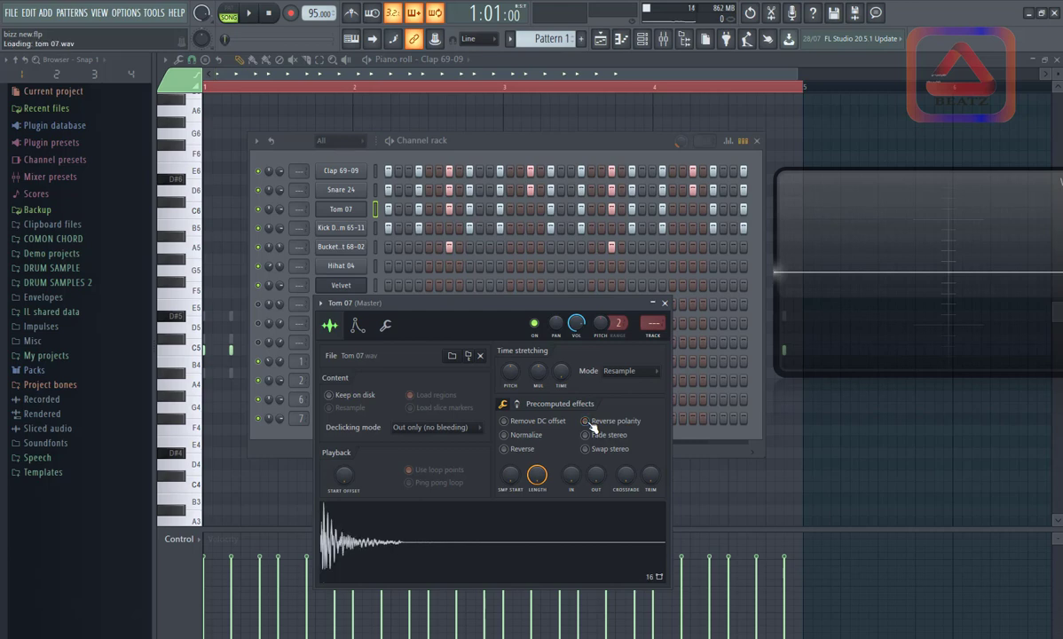
key("space")
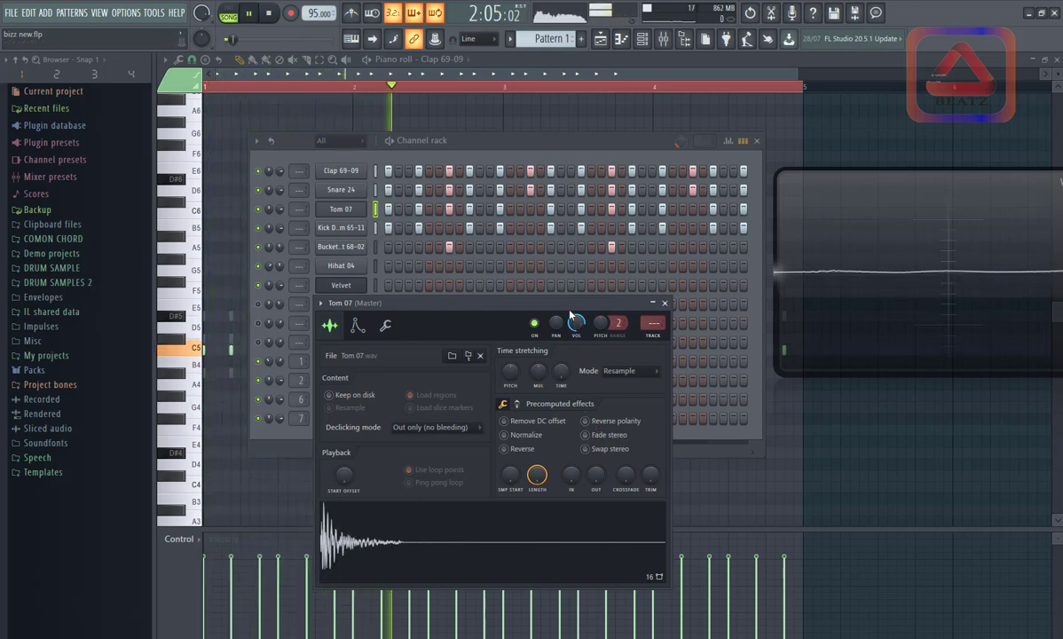
key("space")
Compare Tom 07 with Reverse polarity on and off during playback, leave it enabled and return to the channel rack.
left_click(587, 423)
key("space")
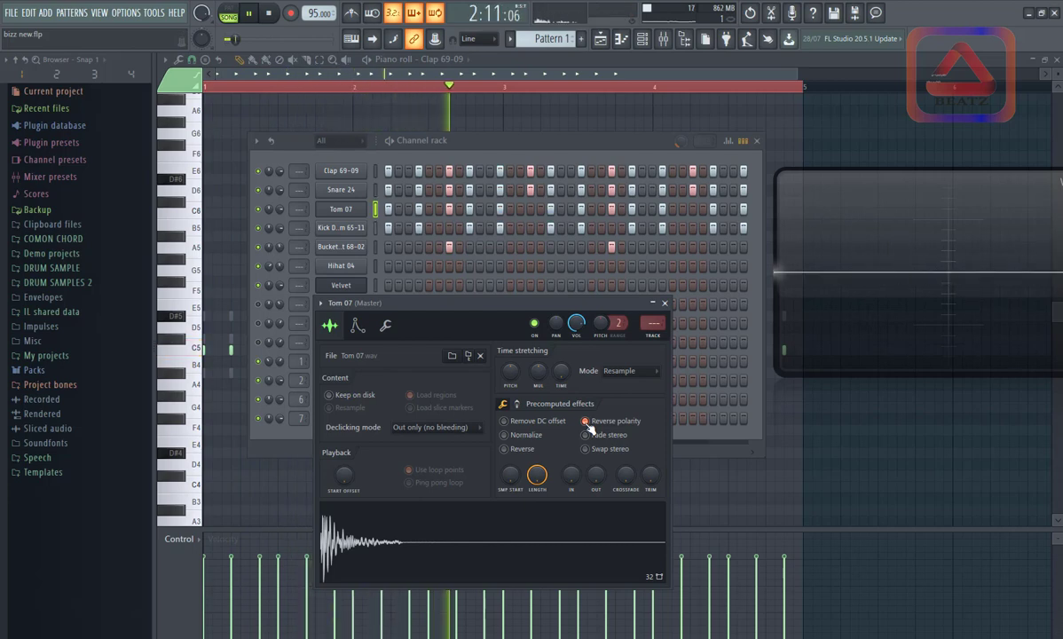
left_click(588, 423)
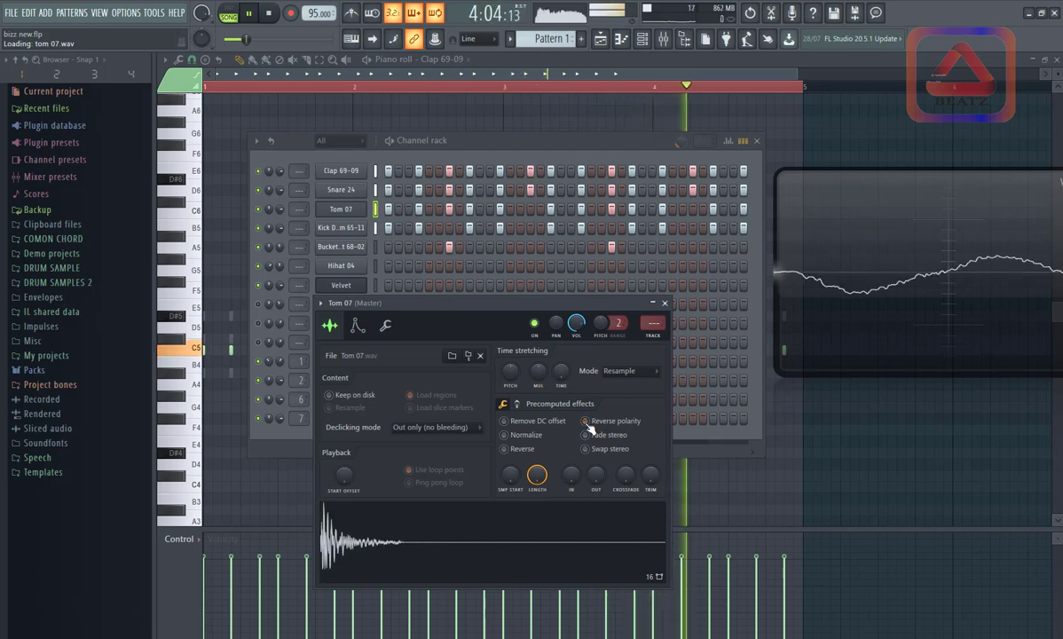
left_click(587, 423)
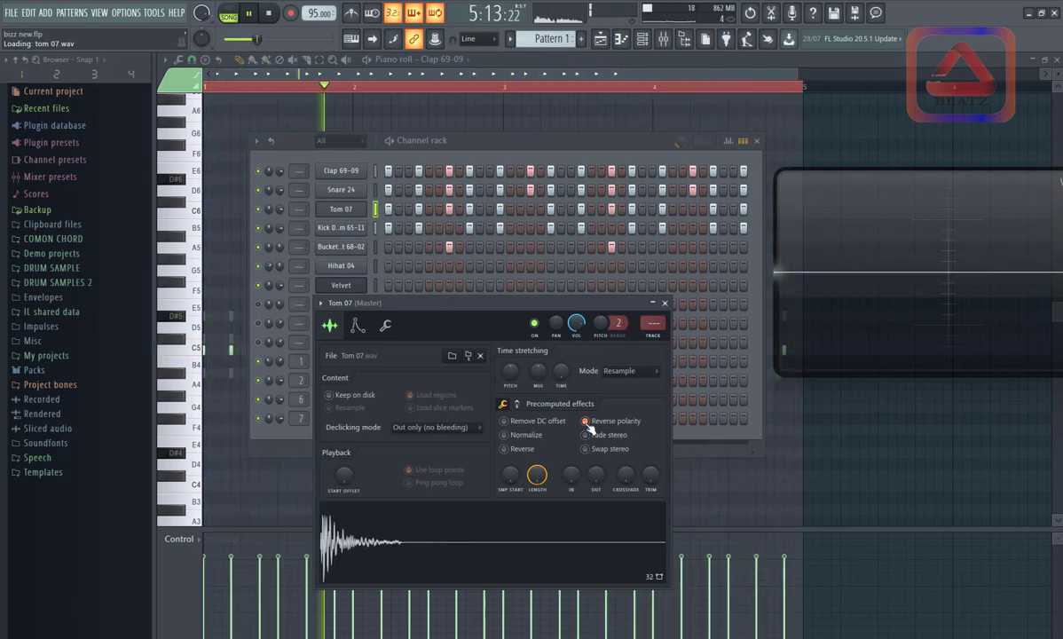
key("space")
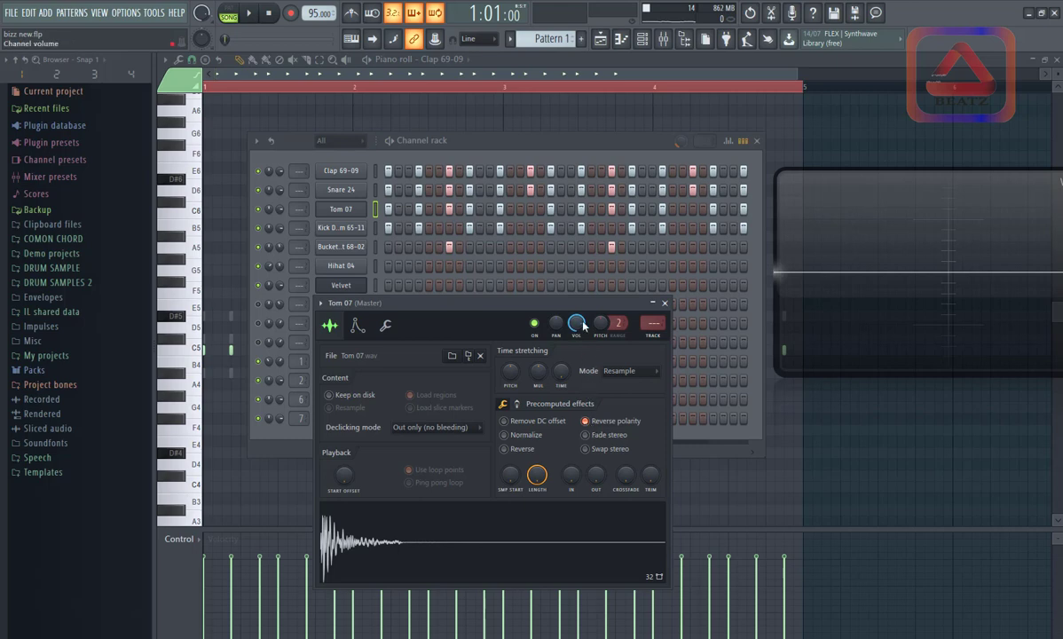
left_click(529, 142)
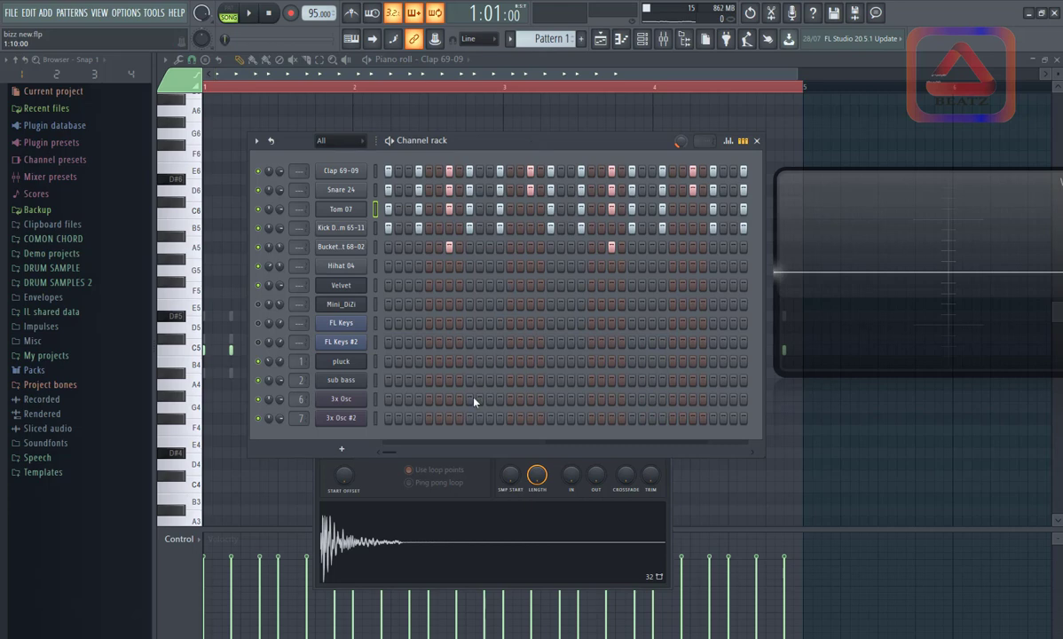